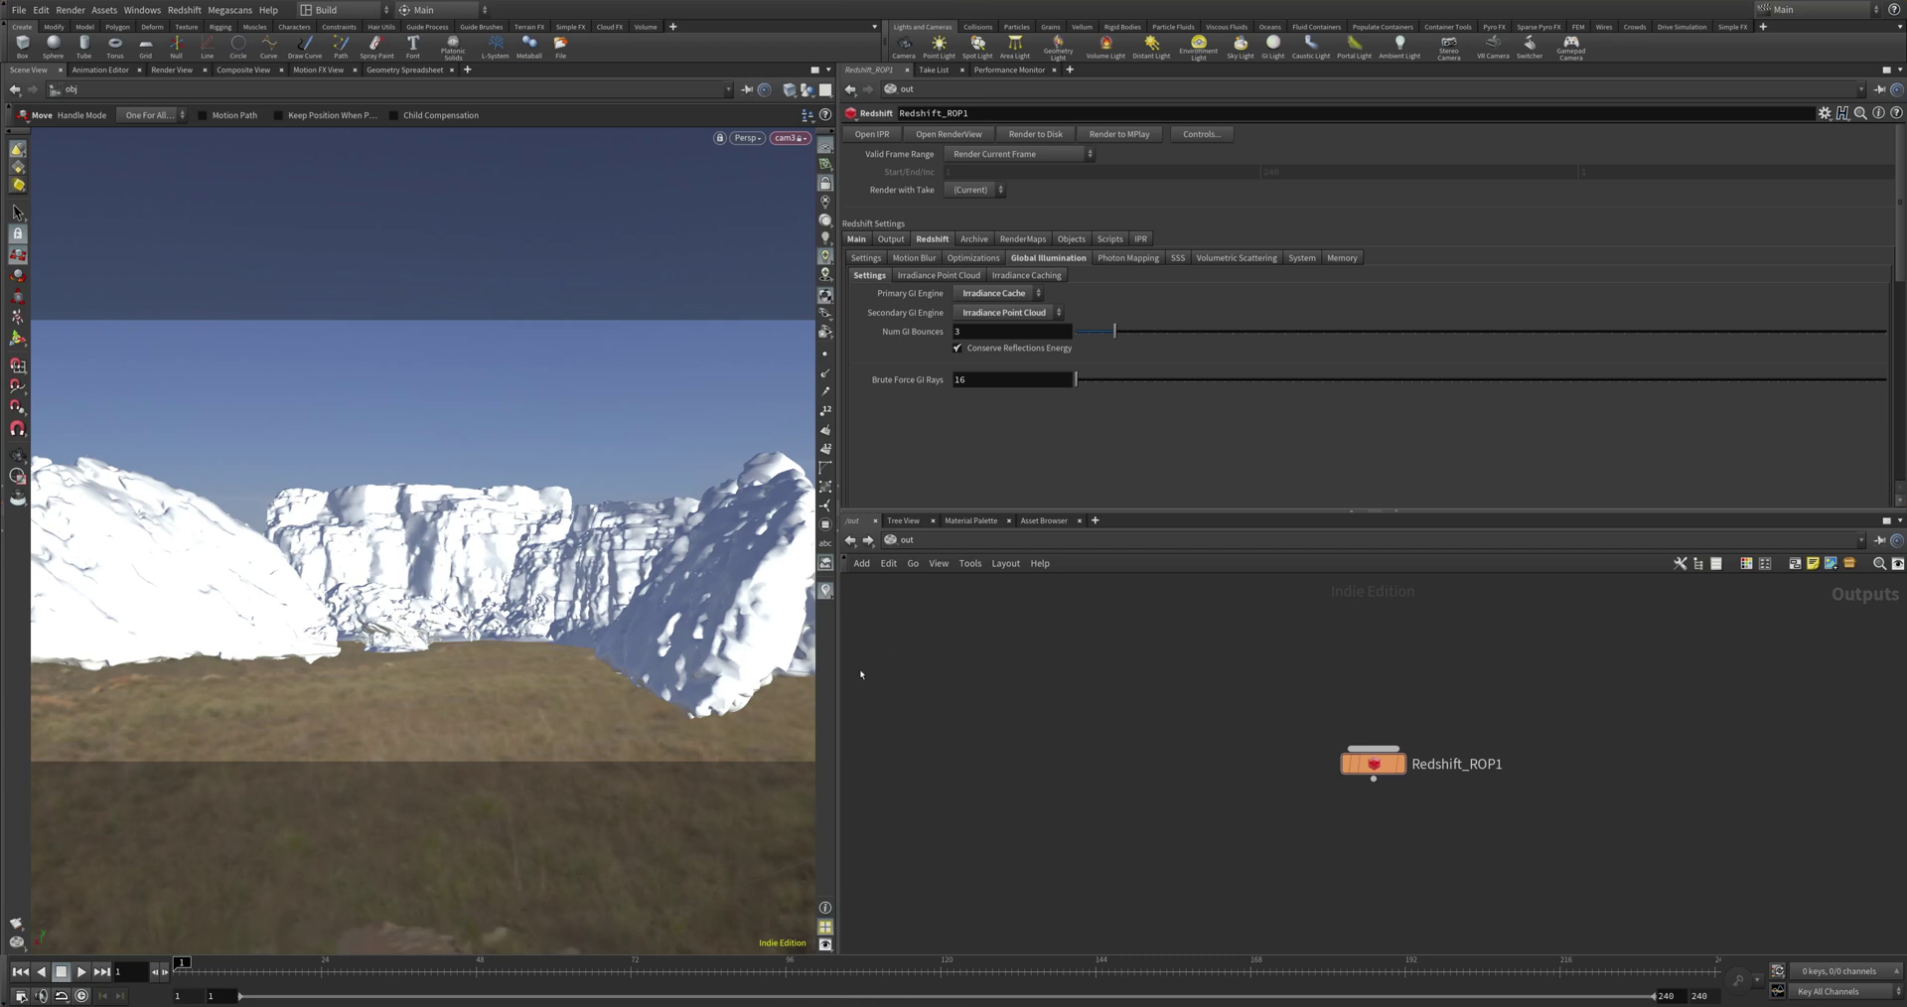
Step: Review the right cliff's Displacement1, displacement, normal and BumpMap1 material nodes, then return to the asset level
{"action": "left_click", "coordinate": [739, 662]}
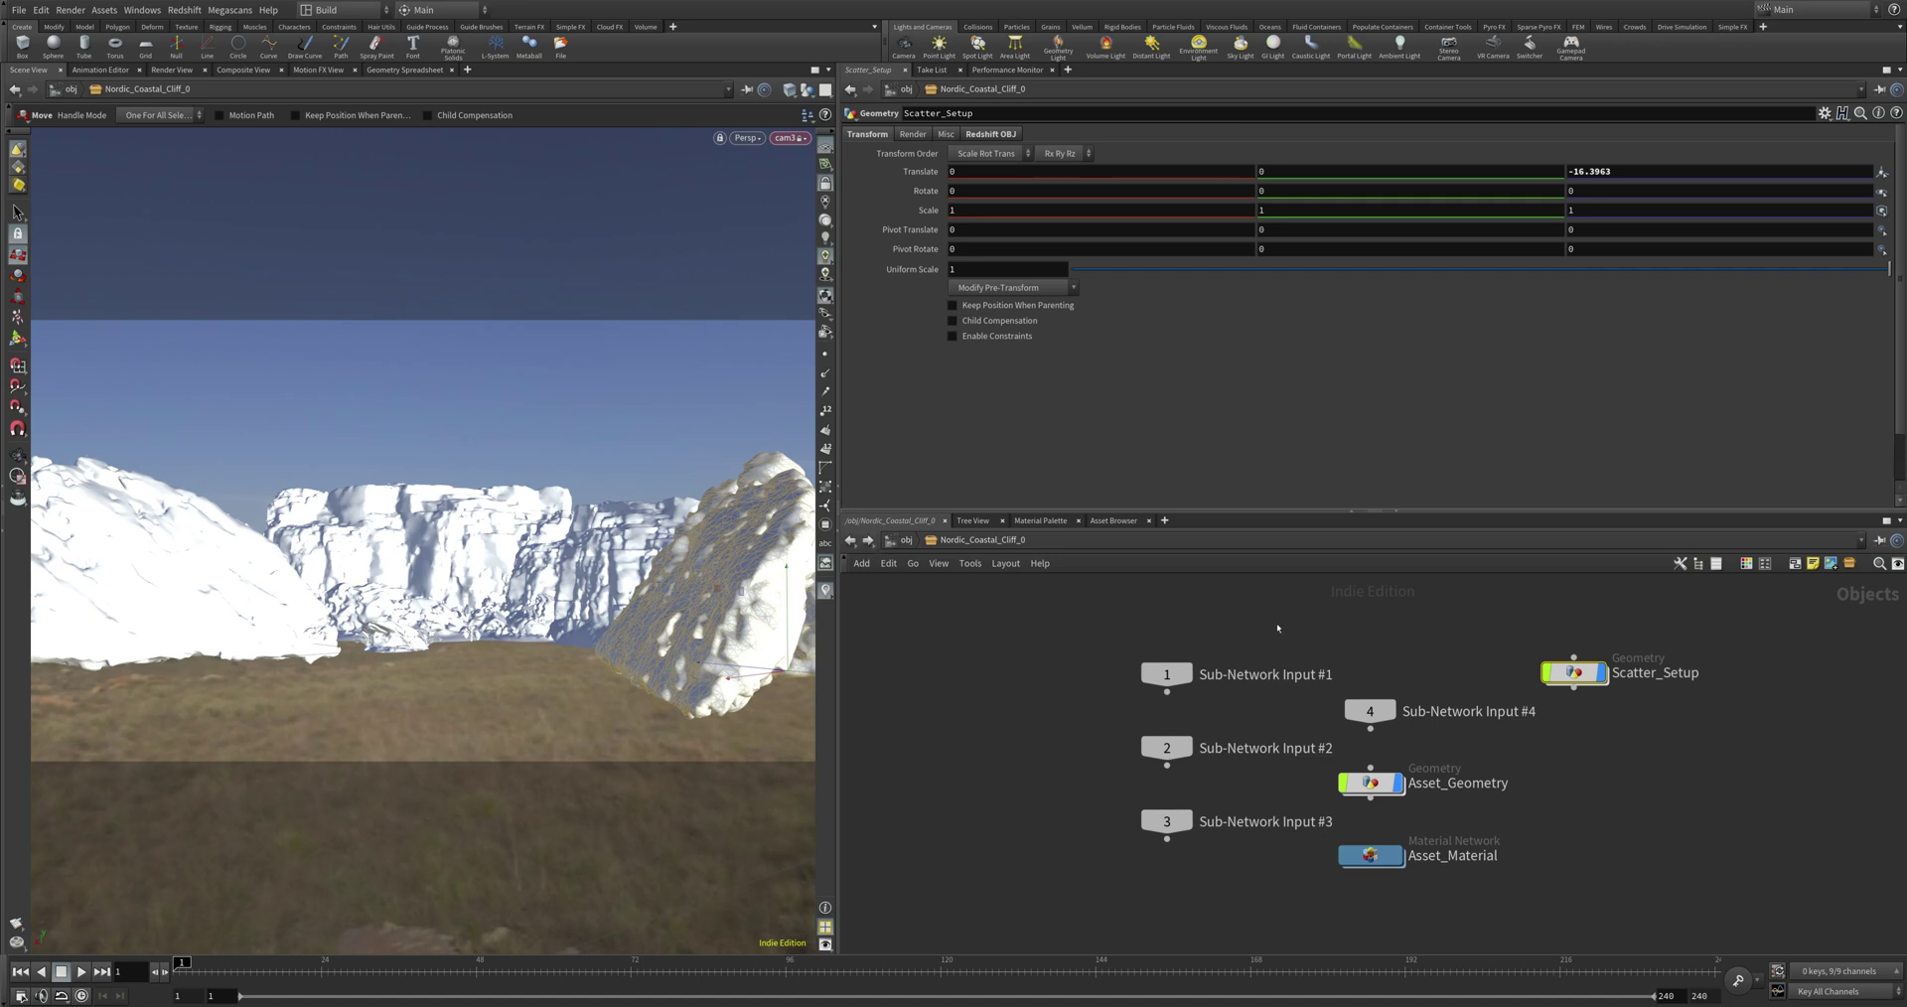
{"action": "double_click", "coordinate": [1370, 856]}
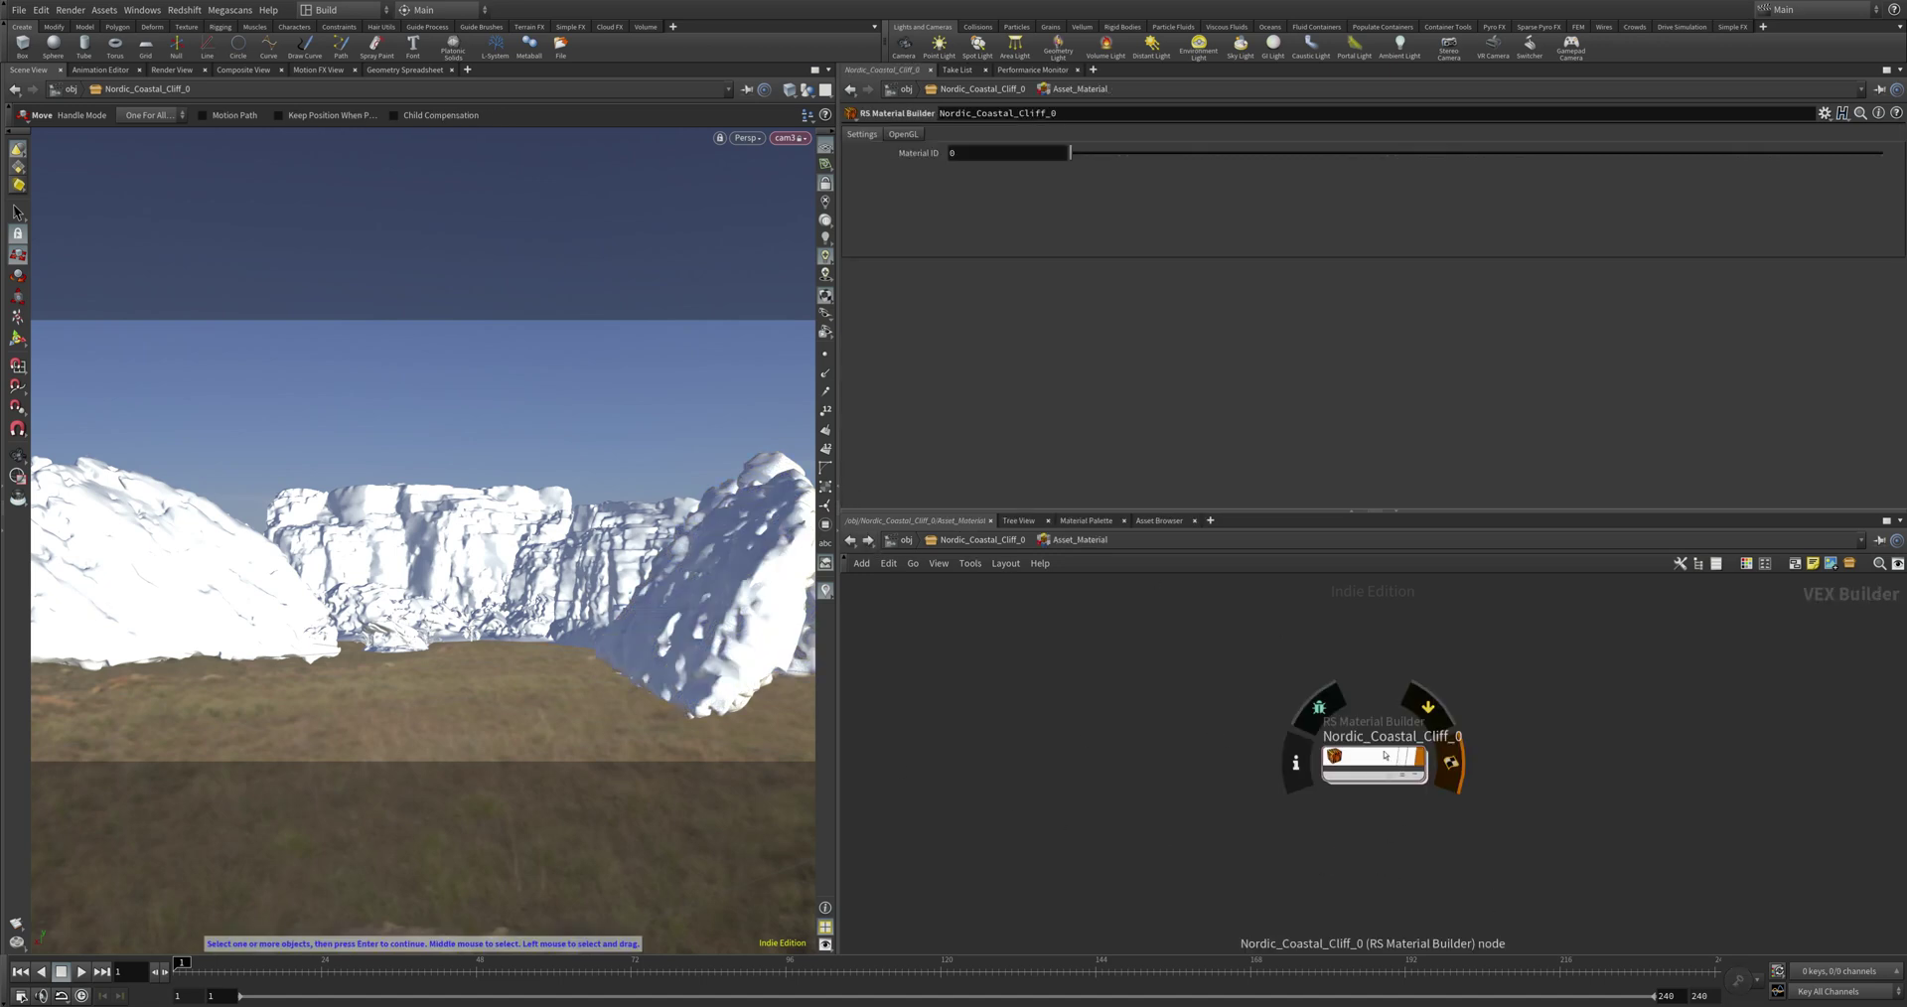
{"action": "double_click", "coordinate": [1395, 776]}
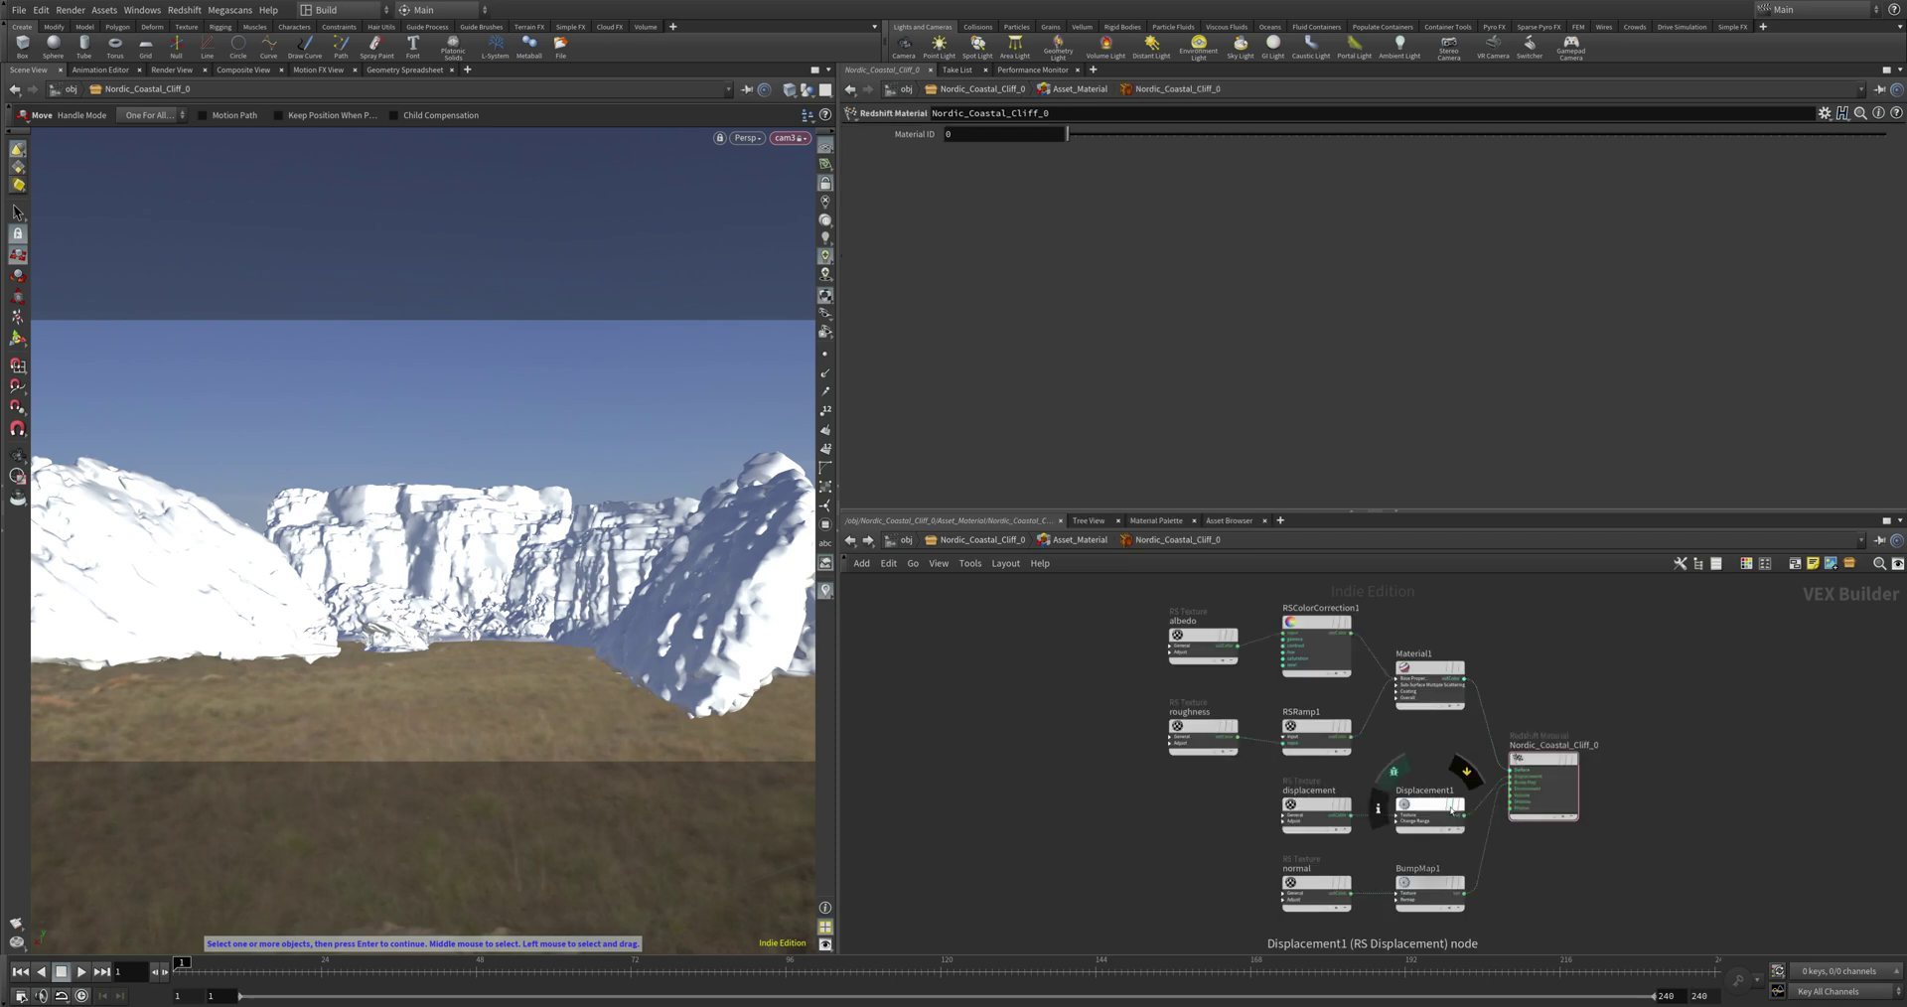
{"action": "left_click", "coordinate": [1456, 807]}
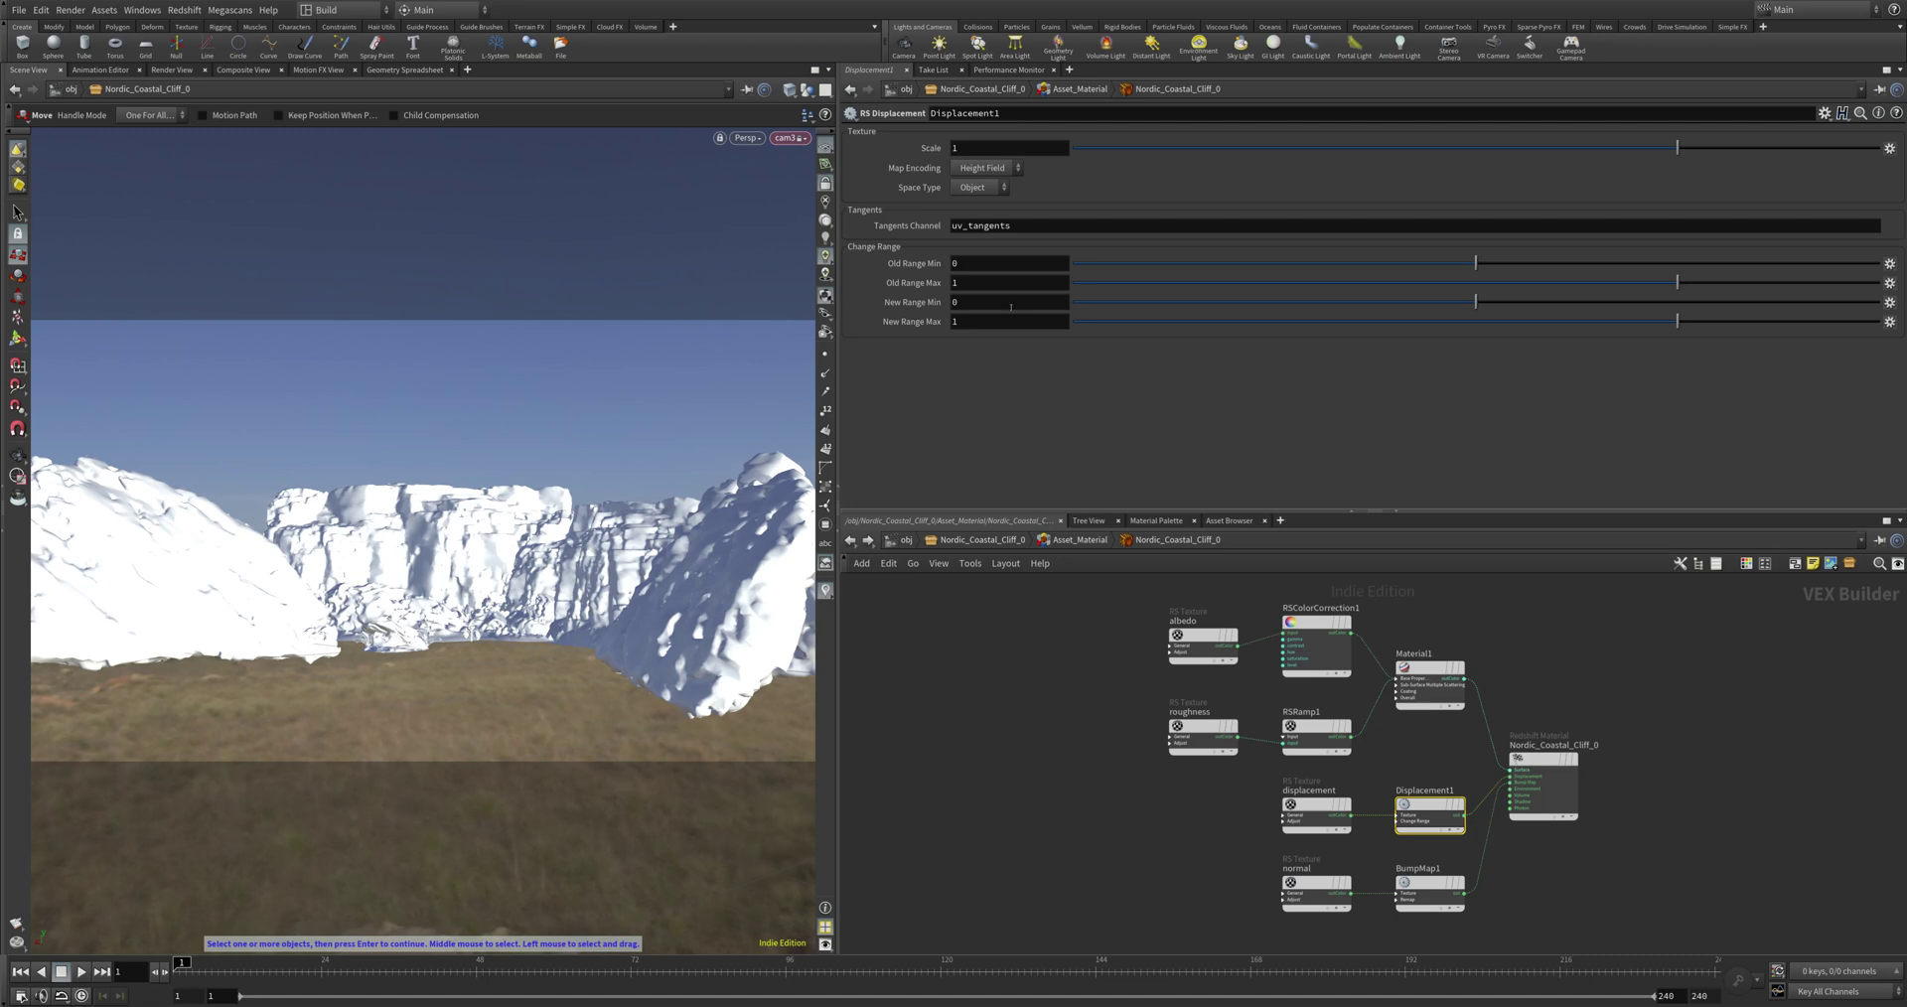
{"action": "left_click", "coordinate": [1301, 807]}
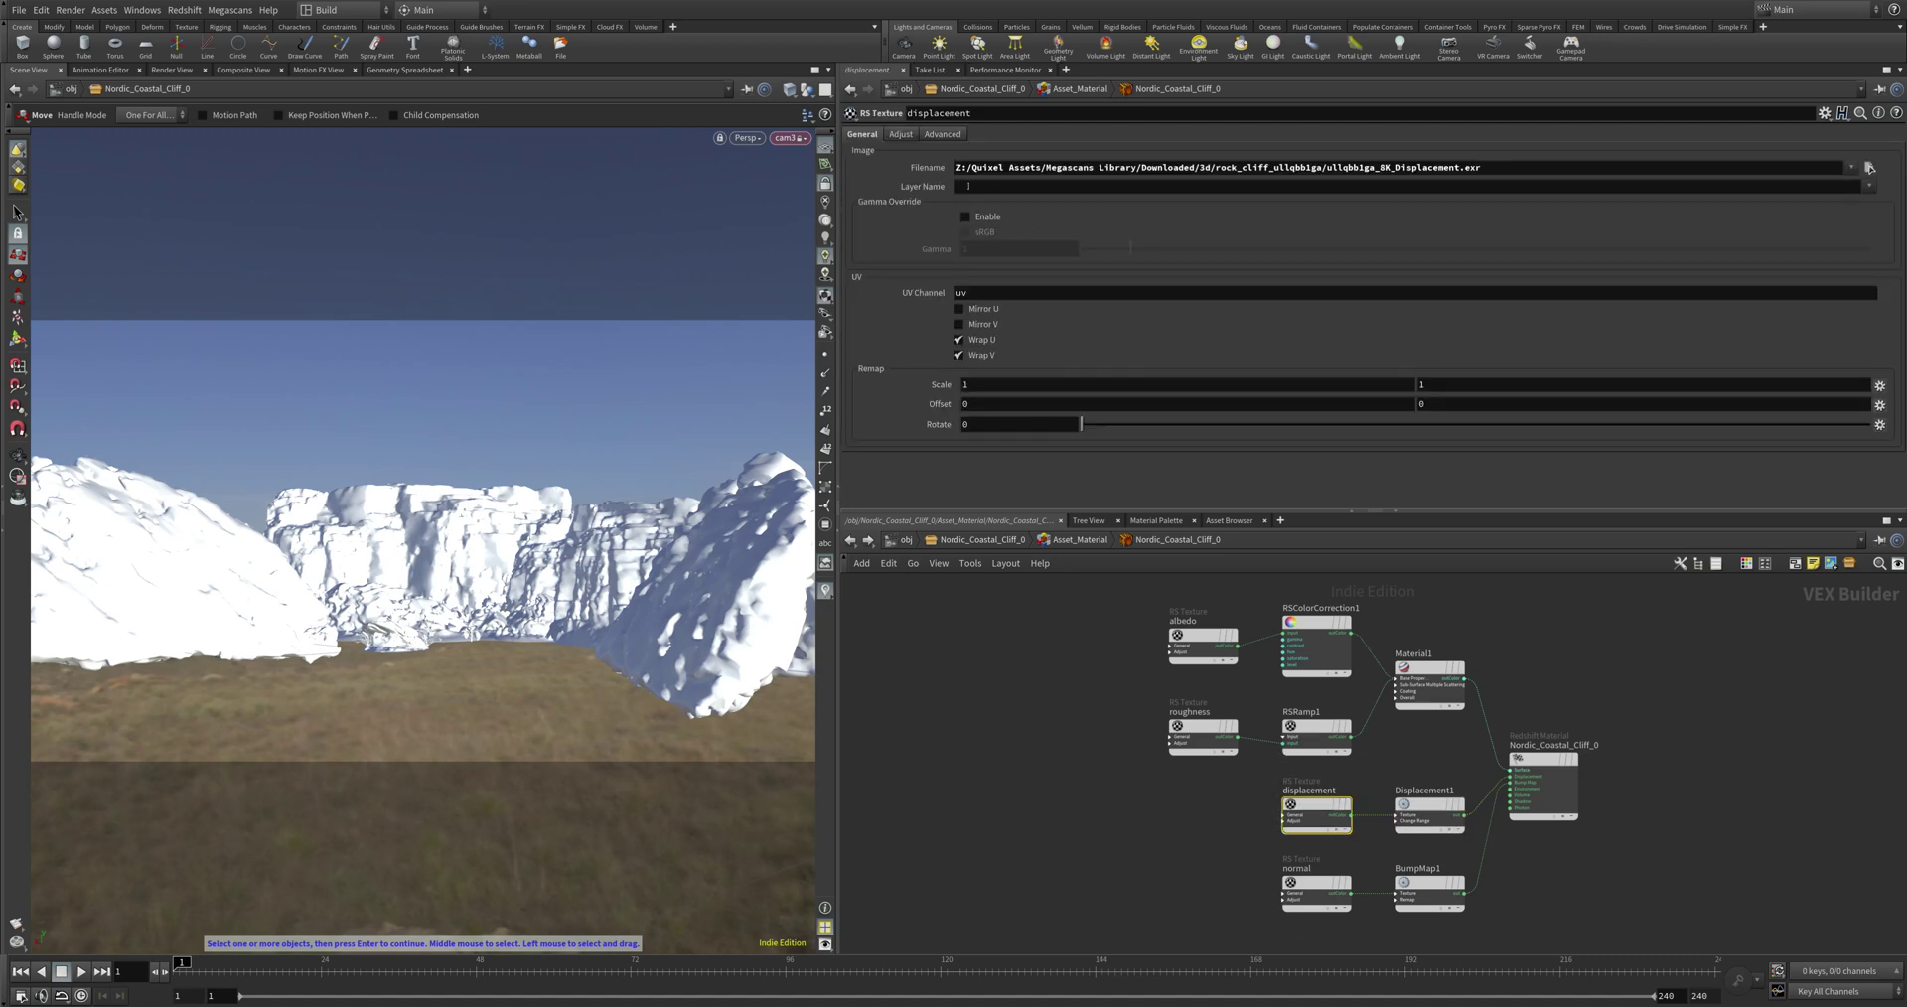
{"action": "left_click", "coordinate": [1311, 884]}
{"action": "left_click", "coordinate": [1410, 887]}
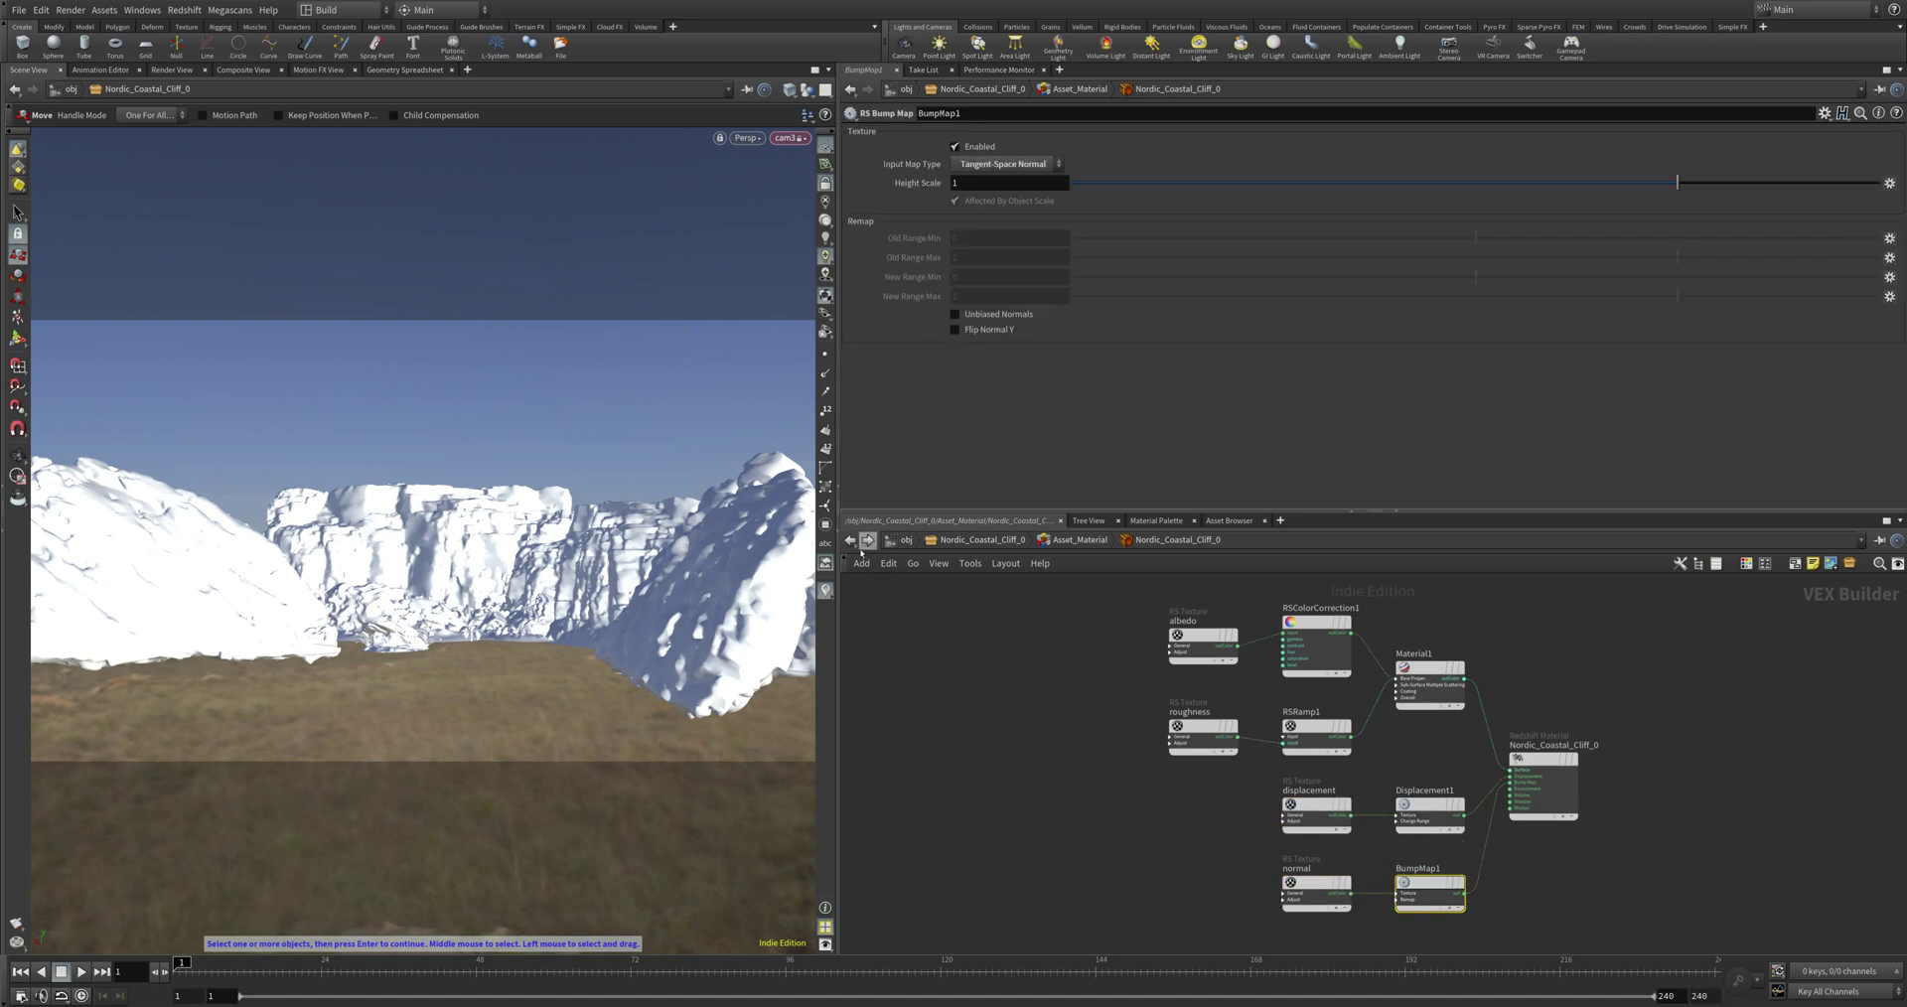
{"action": "left_click", "coordinate": [850, 541]}
{"action": "left_click", "coordinate": [850, 541]}
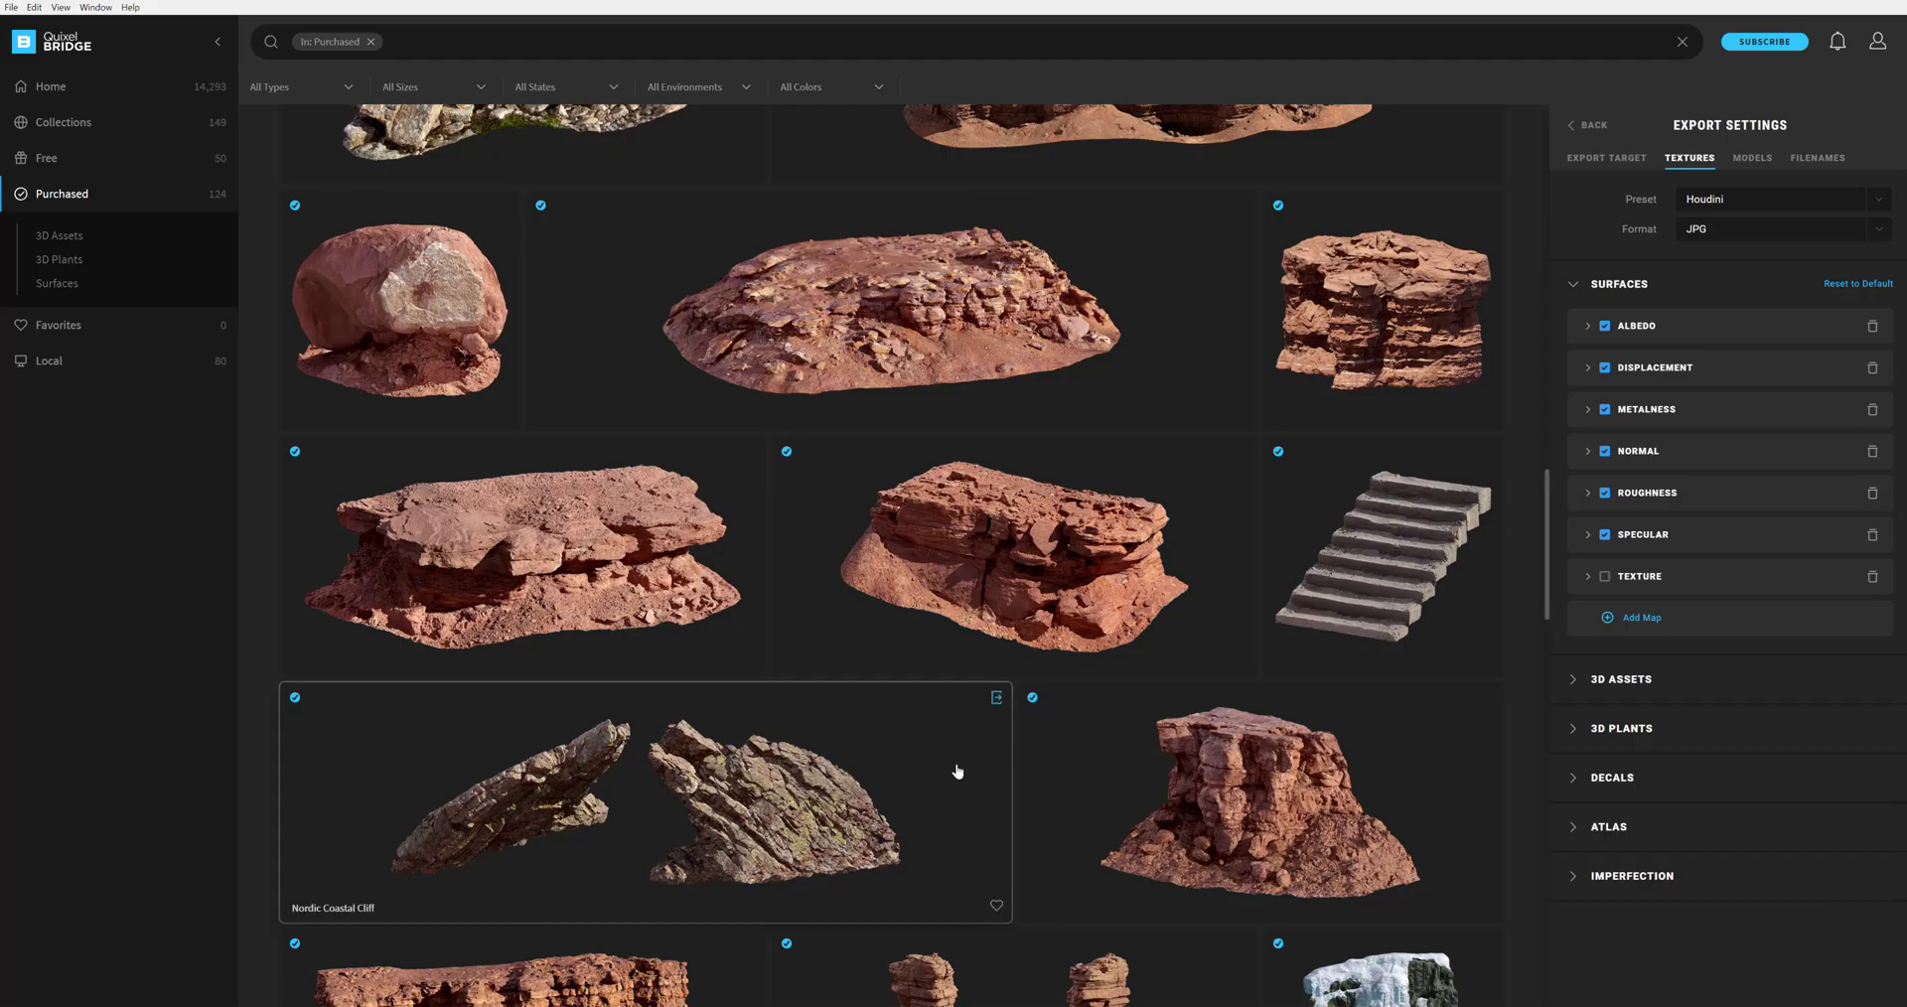
Step: Export Canyon Sandstone Spire from the Purchased grid to Houdini
{"action": "scroll", "coordinate": [956, 765], "scroll_direction": "down", "scroll_amount": 10}
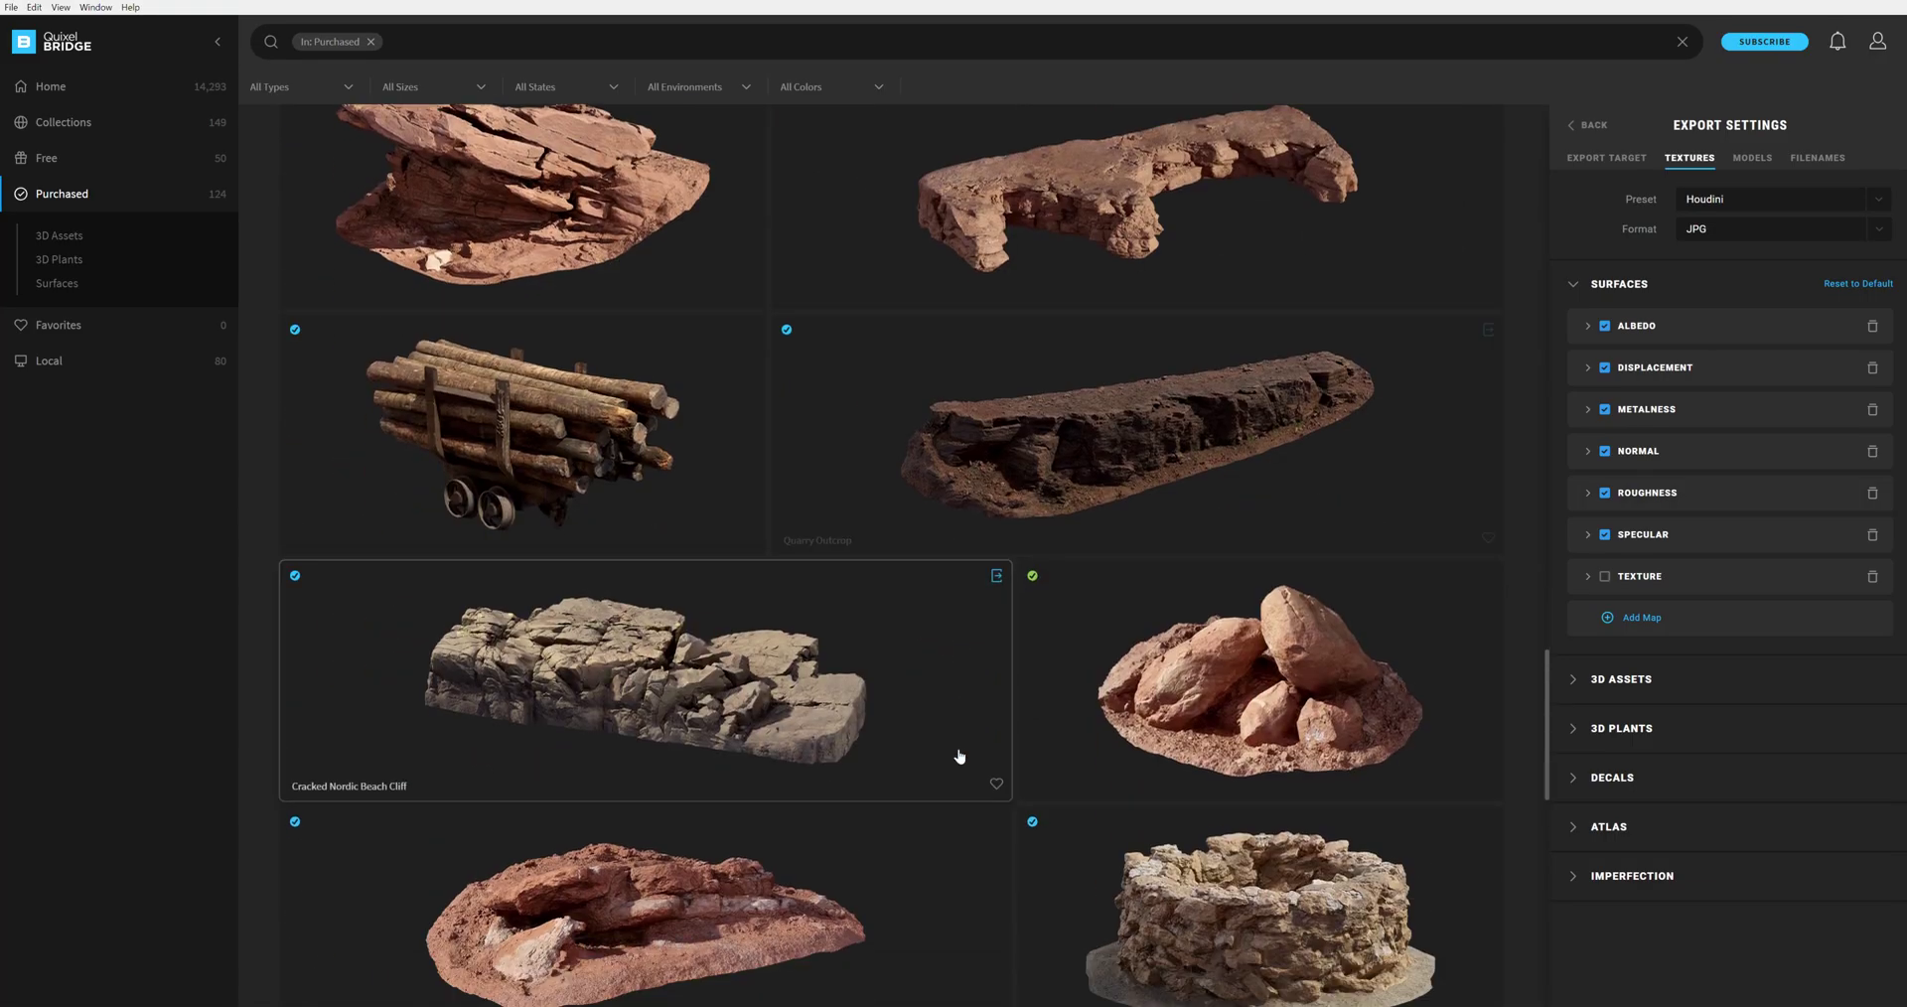
{"action": "scroll", "coordinate": [970, 758], "scroll_direction": "up", "scroll_amount": 8}
{"action": "left_click", "coordinate": [1242, 646]}
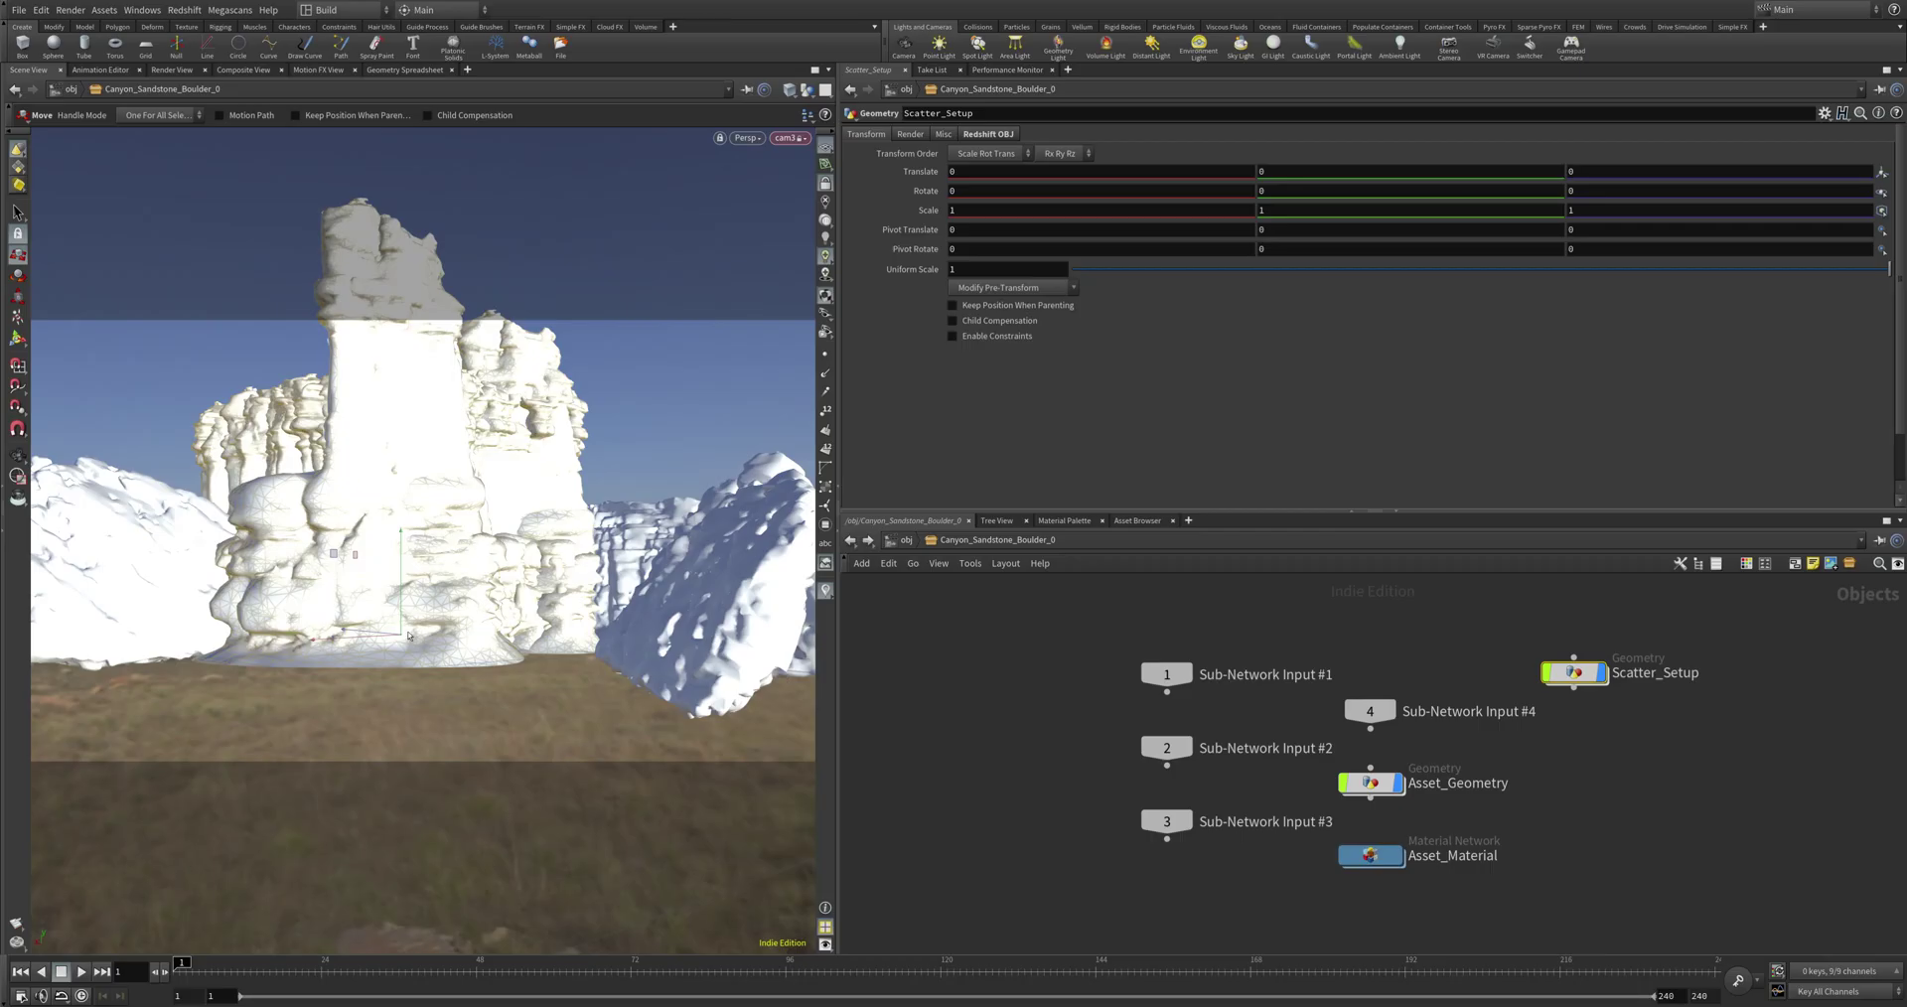
Step: Move the sandstone spire into the canyon and set quixel_simple_scattering1 Force Total Count to 2
{"action": "left_click_drag", "start_coordinate": [408, 636], "coordinate": [574, 650]}
{"action": "double_click", "coordinate": [1573, 673]}
{"action": "left_click", "coordinate": [969, 171]}
{"action": "key", "text": "BackSpace"}
{"action": "key", "text": "BackSpace"}
{"action": "key", "text": "Return"}
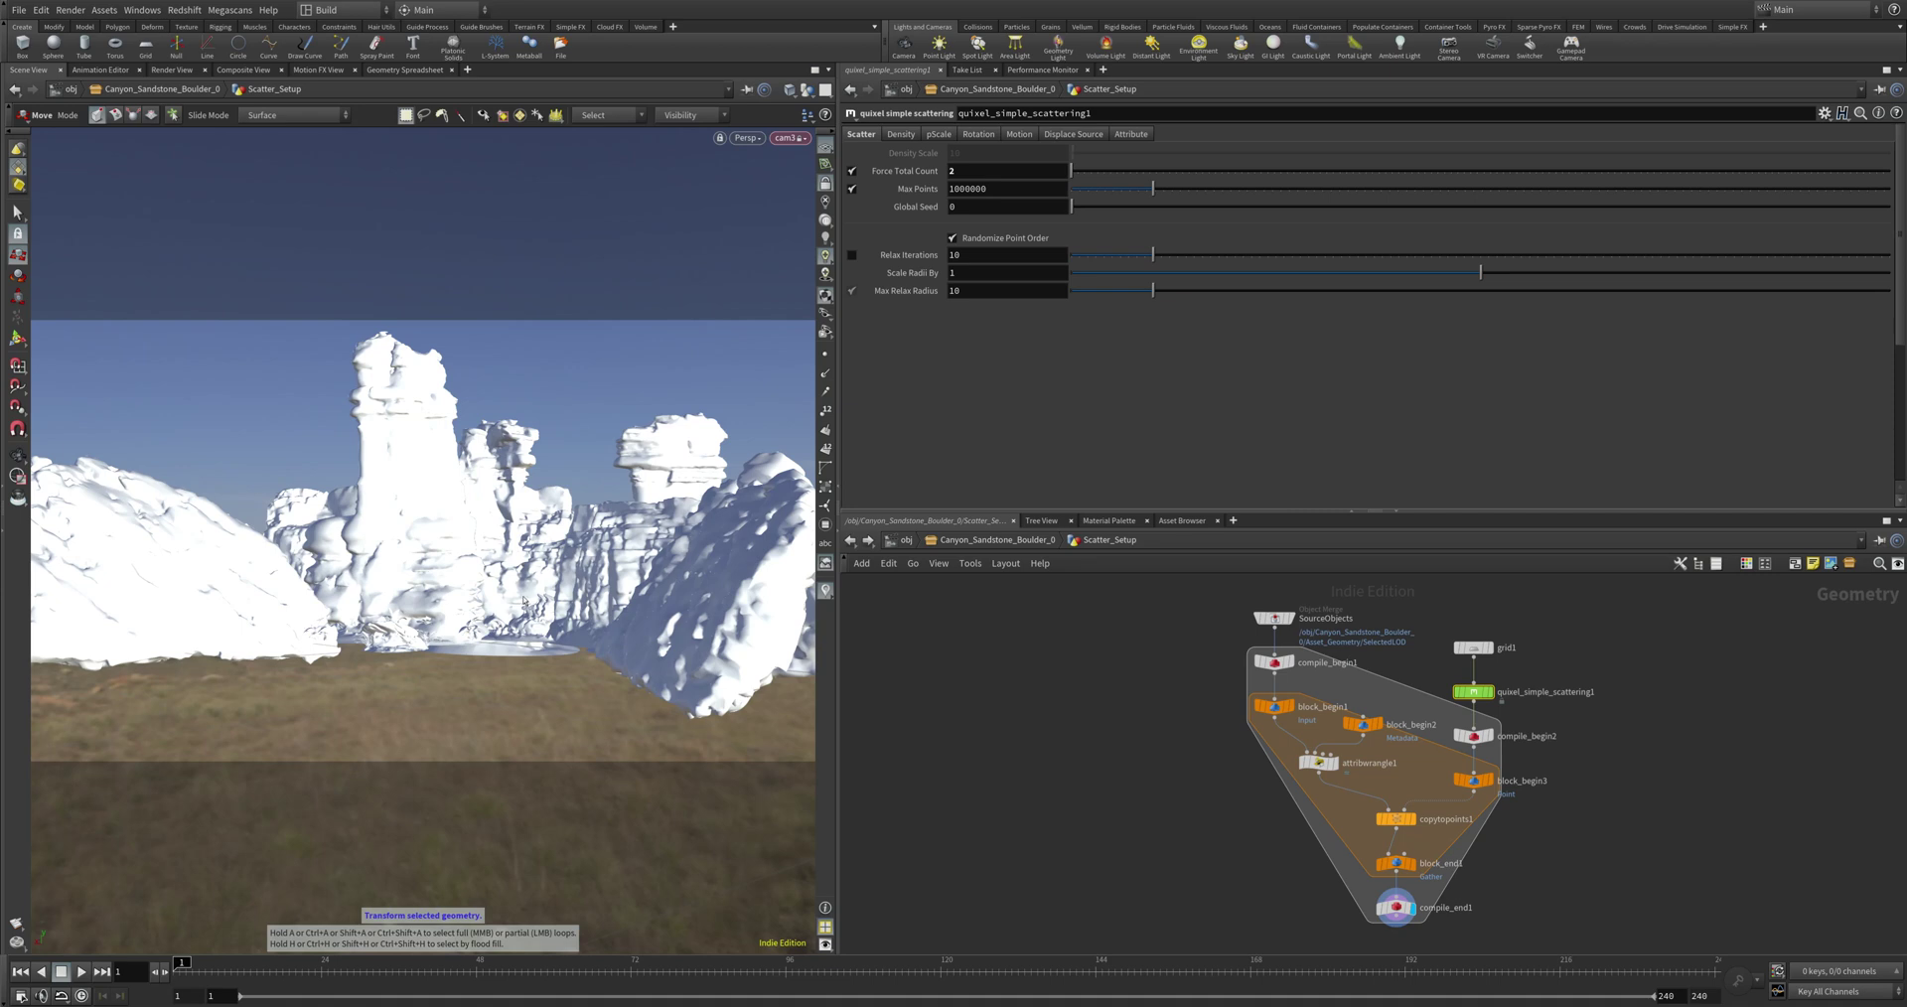
{"action": "left_click", "coordinate": [849, 540]}
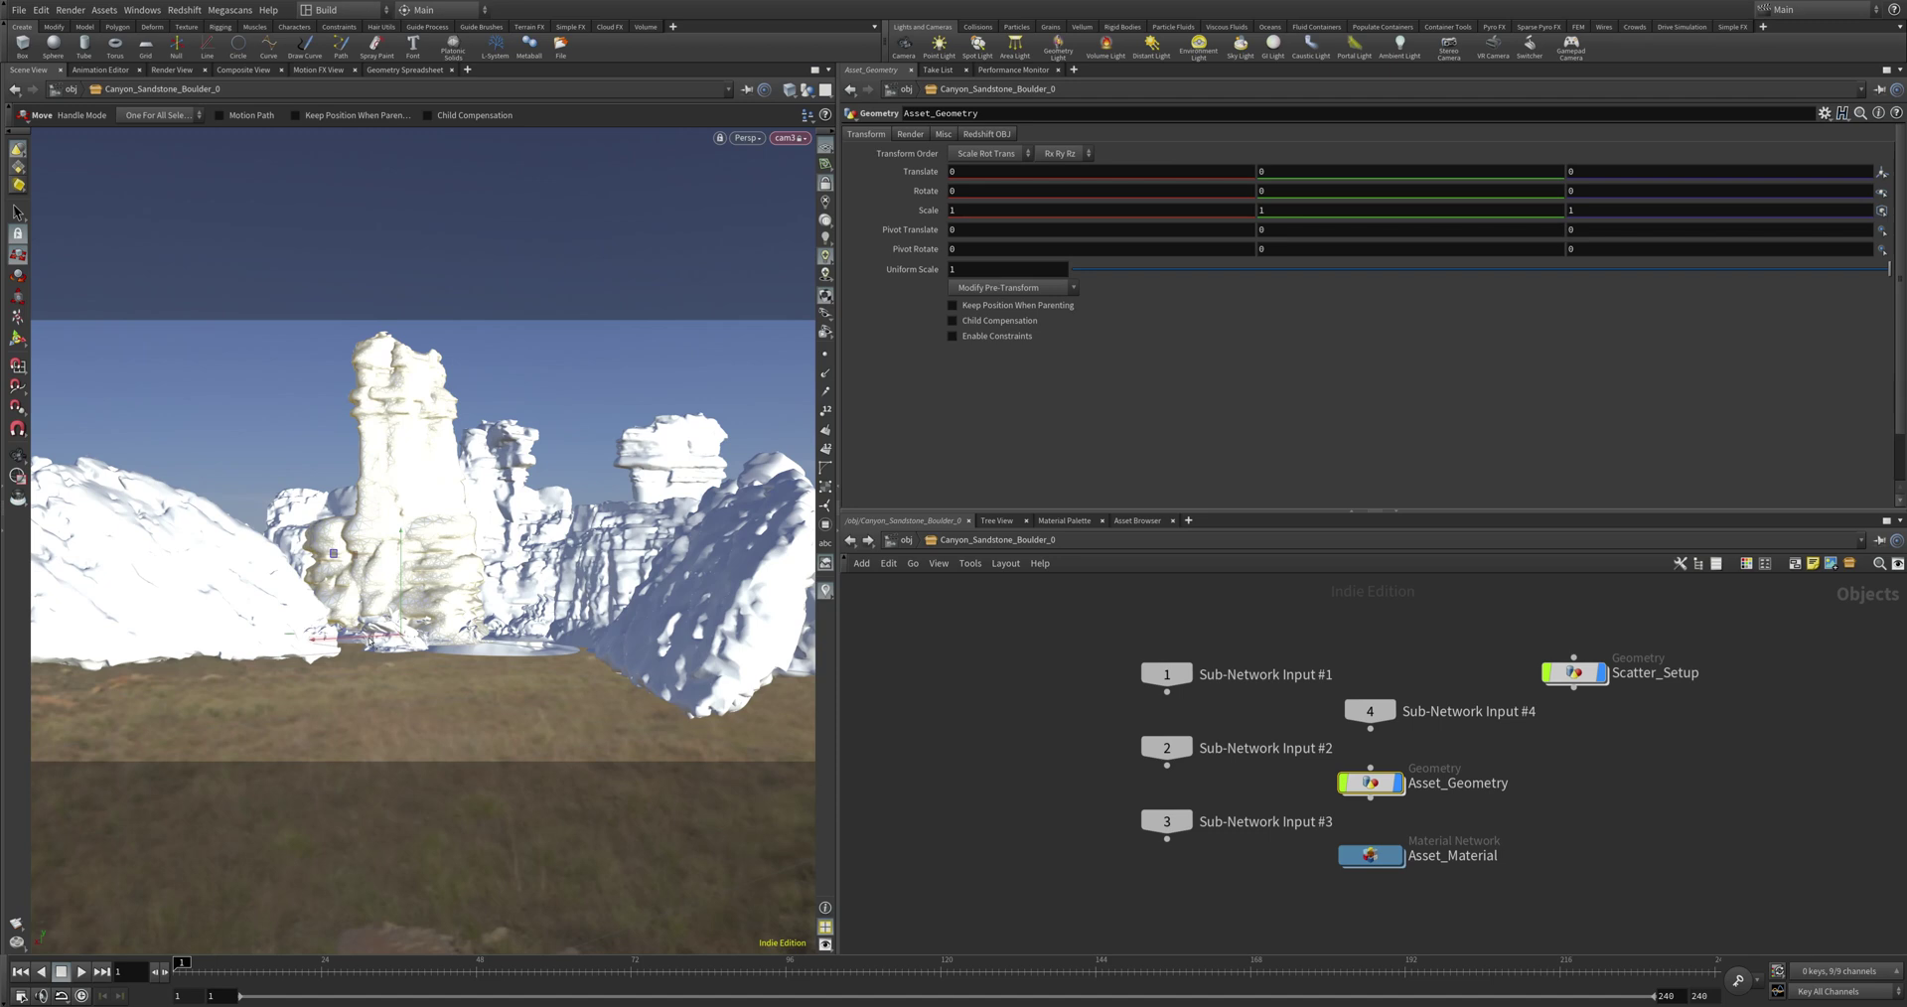
Step: Reposition Scatter_Setup among the cliffs to about -2.60, -0.61, -7.14
{"action": "left_click_drag", "start_coordinate": [369, 644], "coordinate": [220, 596]}
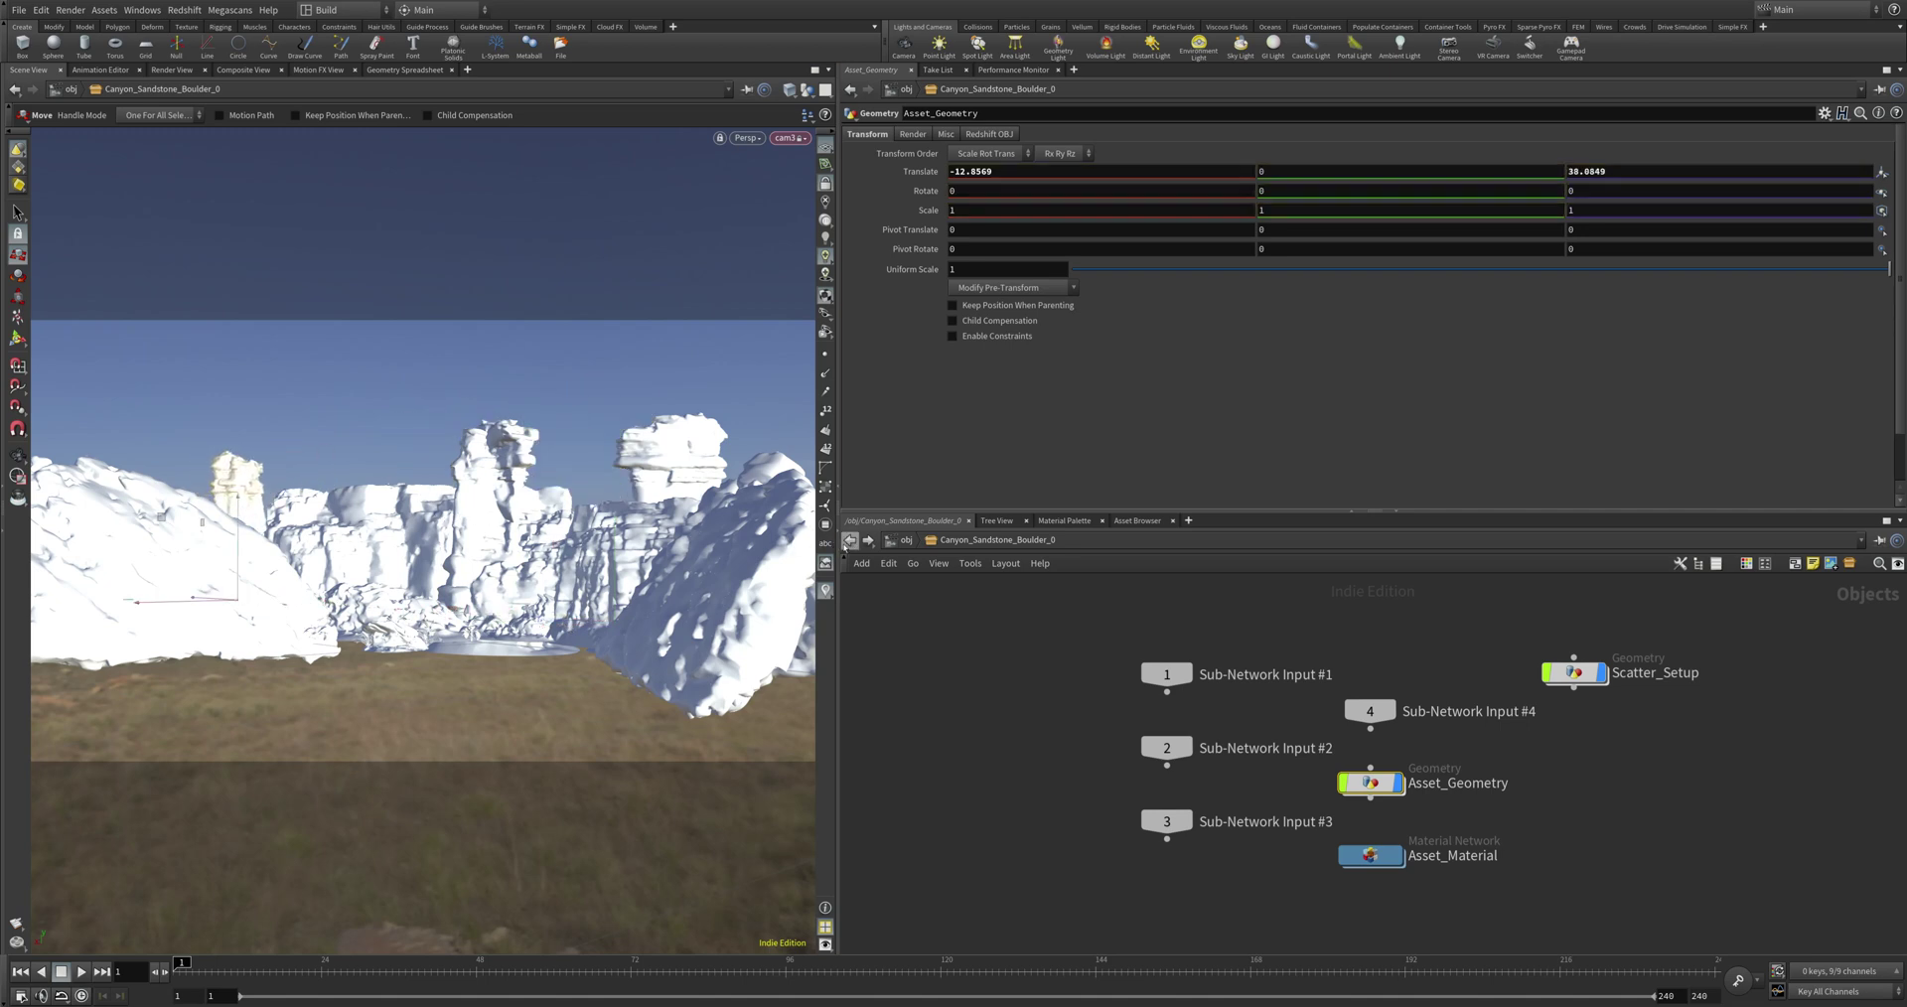
{"action": "left_click", "coordinate": [571, 545]}
{"action": "left_click", "coordinate": [510, 643]}
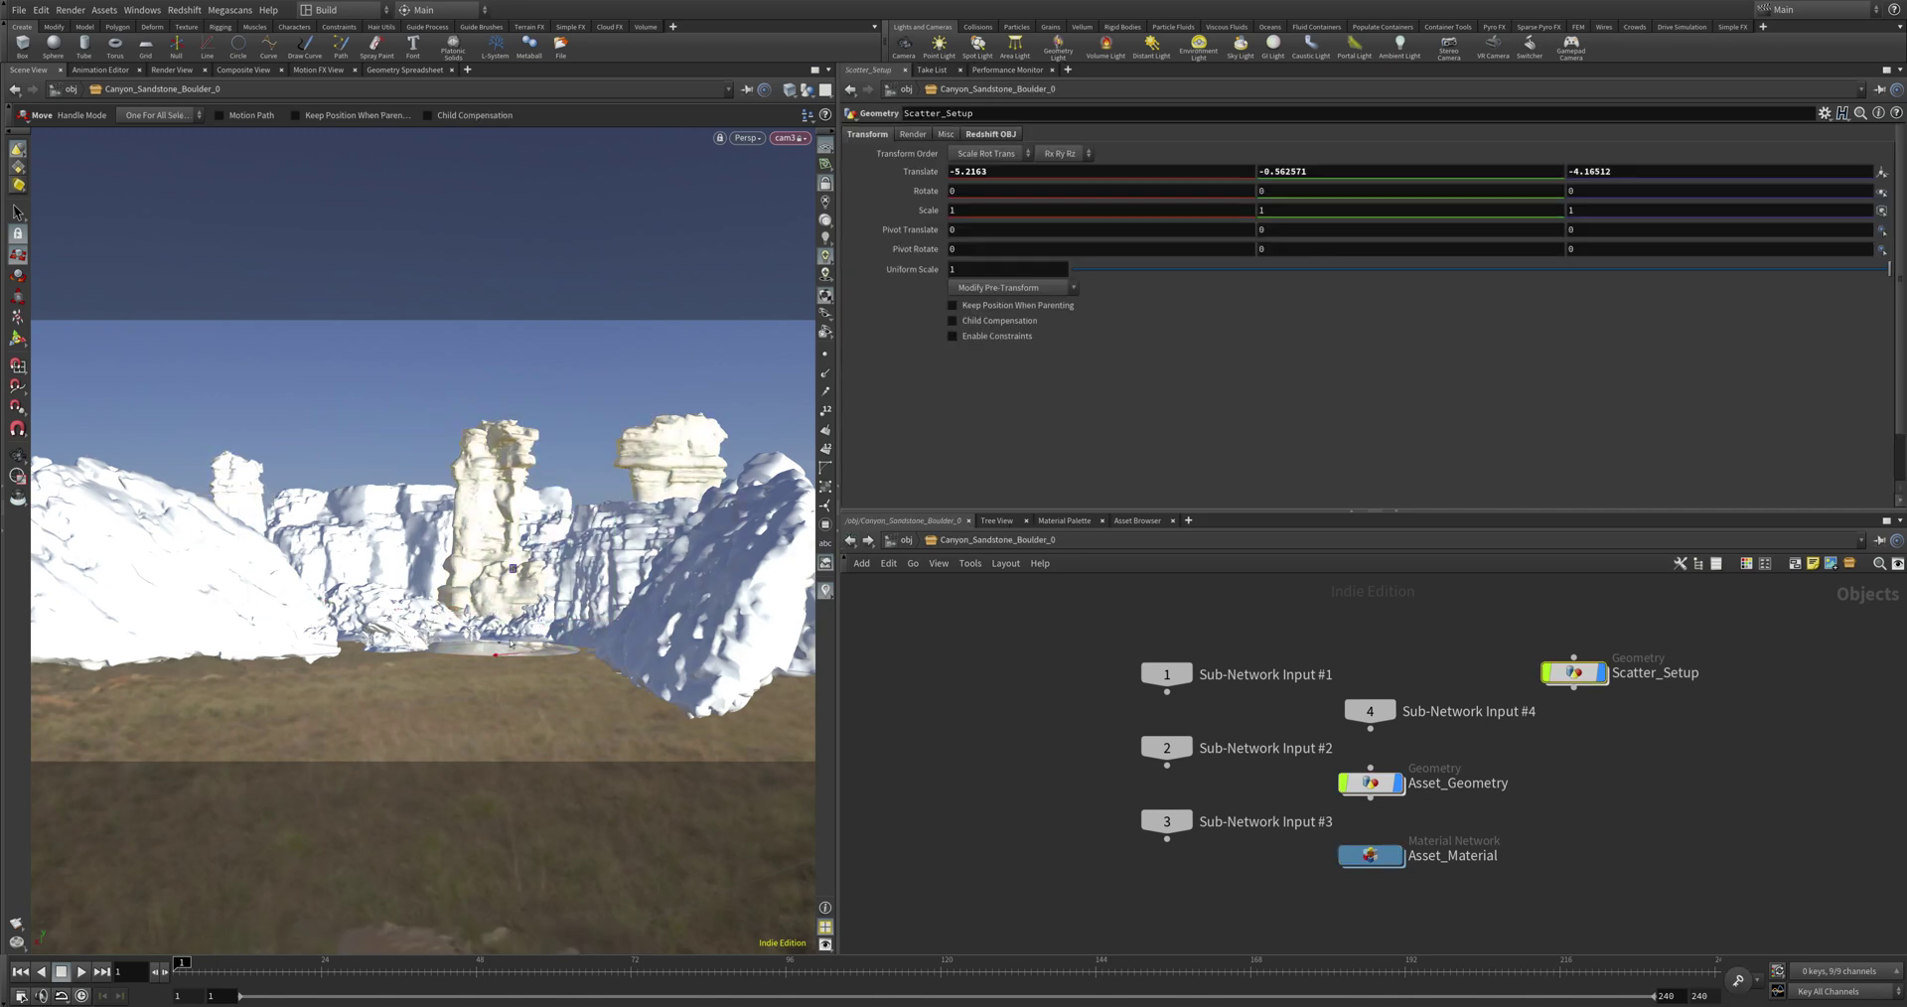
{"action": "left_click_drag", "start_coordinate": [511, 643], "coordinate": [661, 620]}
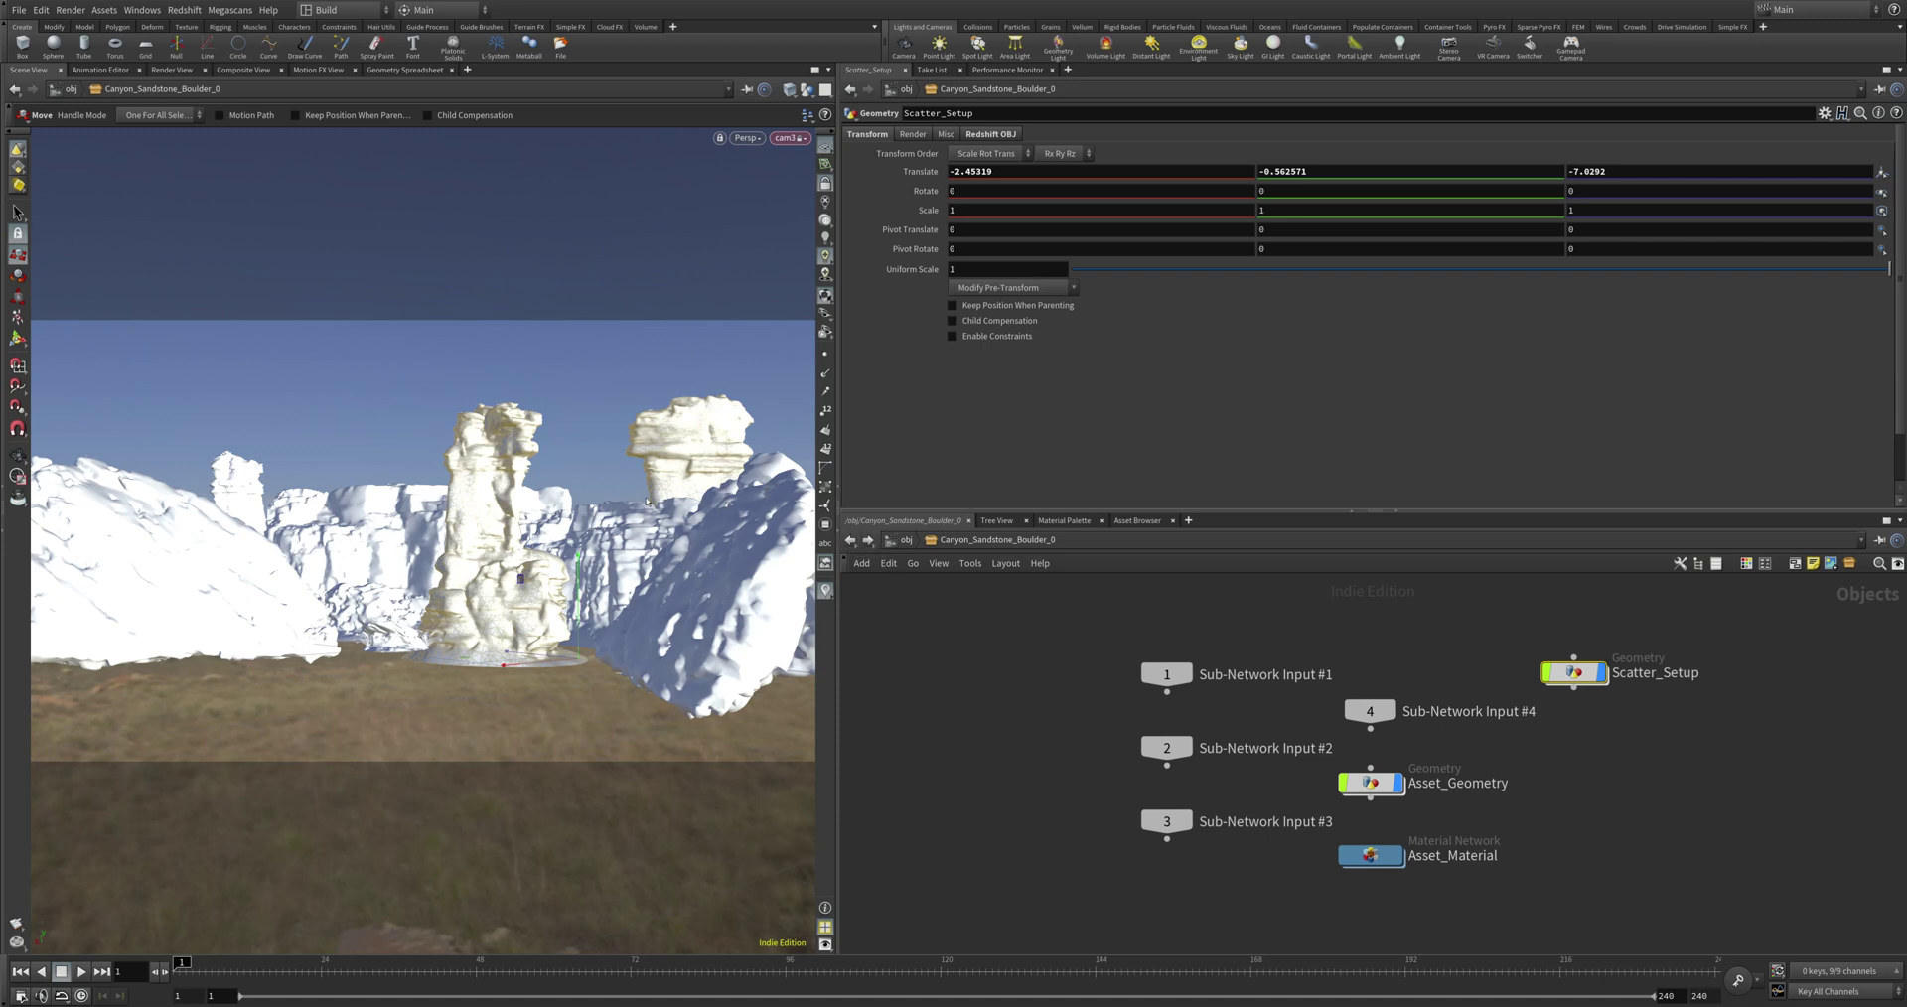
{"action": "key", "text": "s"}
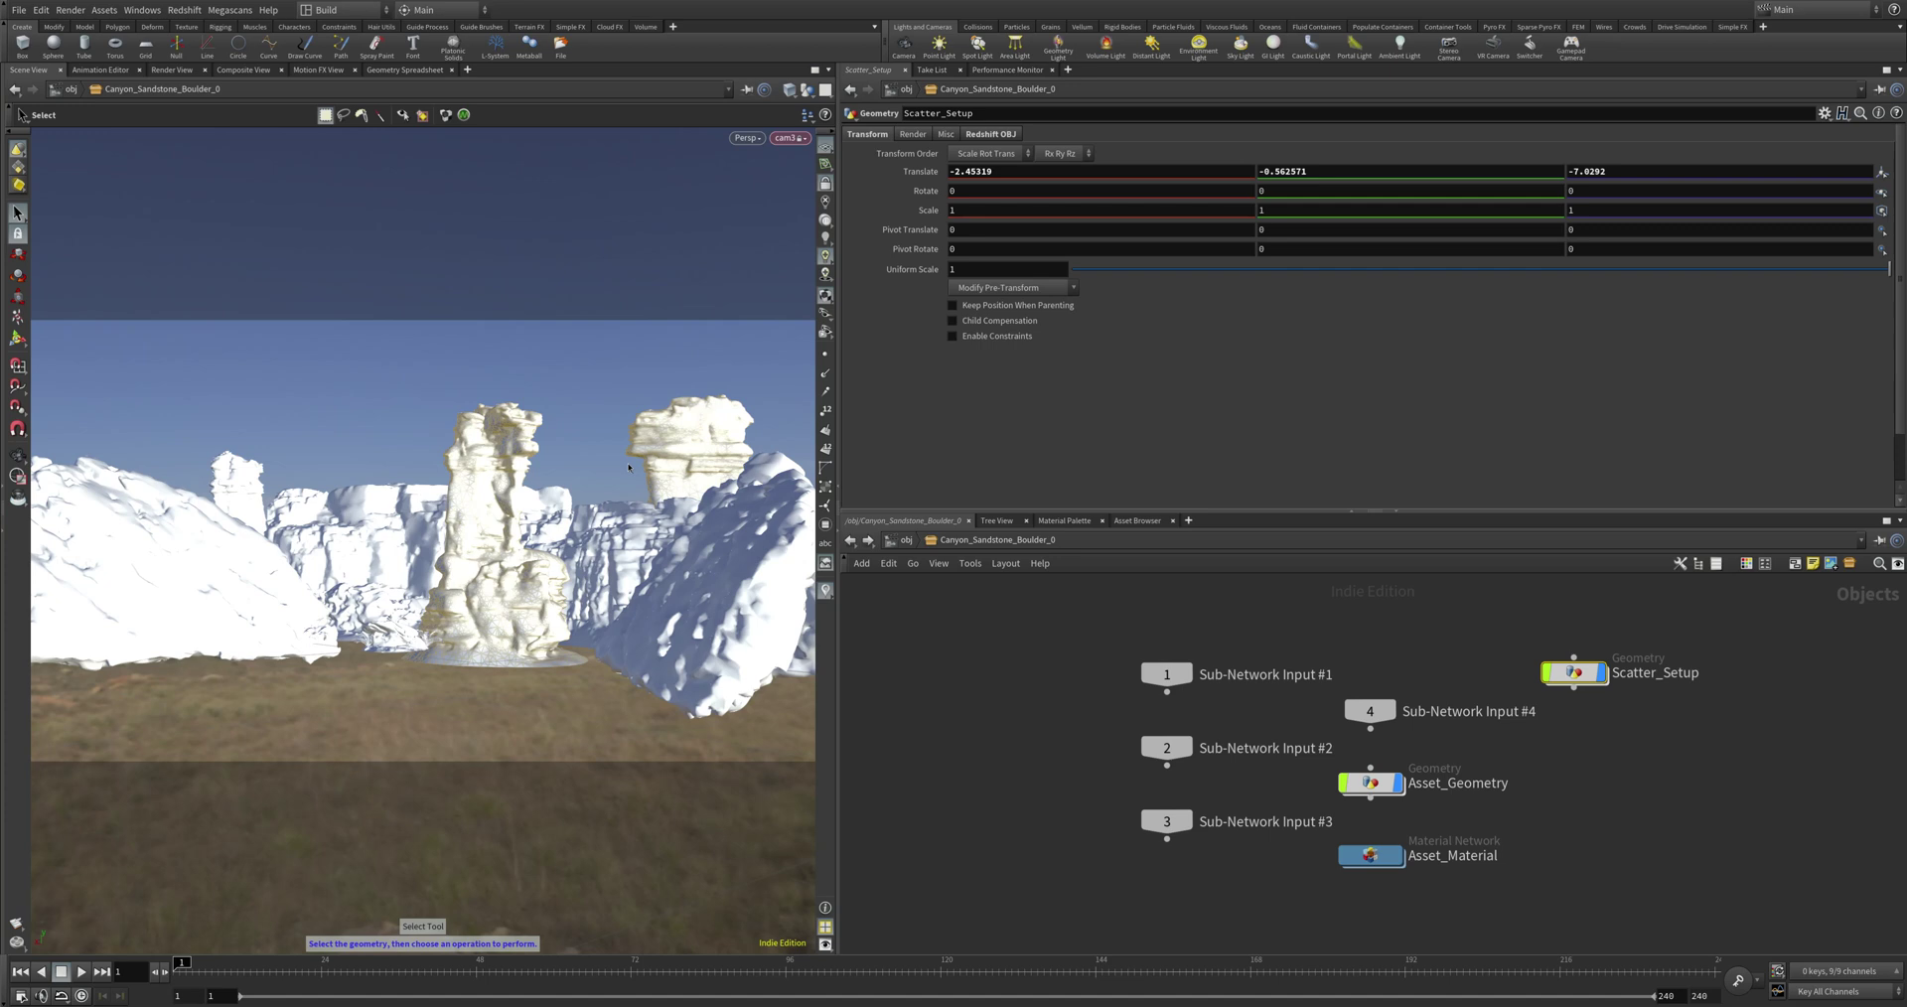
{"action": "left_click", "coordinate": [691, 462]}
{"action": "key", "text": "t"}
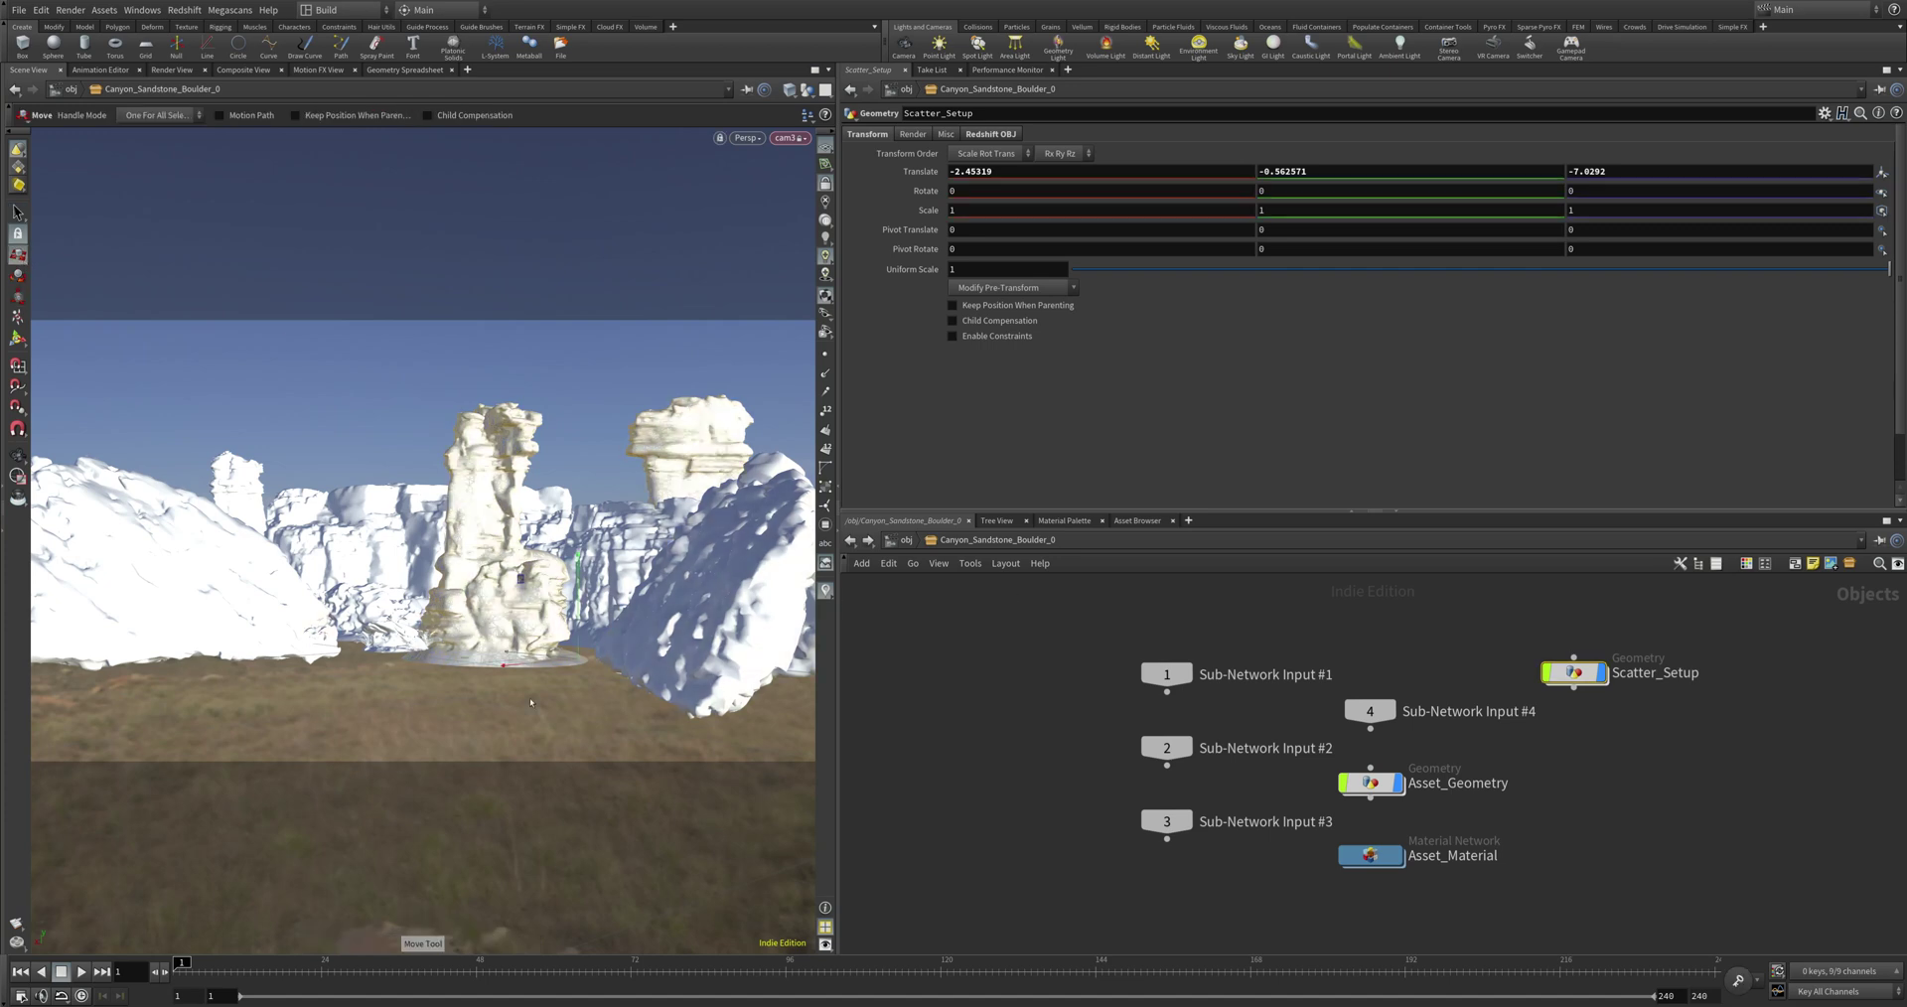
{"action": "left_click_drag", "start_coordinate": [524, 666], "coordinate": [542, 667]}
Step: Go up to /obj and switch the network view to the out context with Redshift_ROP1
{"action": "key", "text": "u"}
{"action": "left_click", "coordinate": [934, 549]}
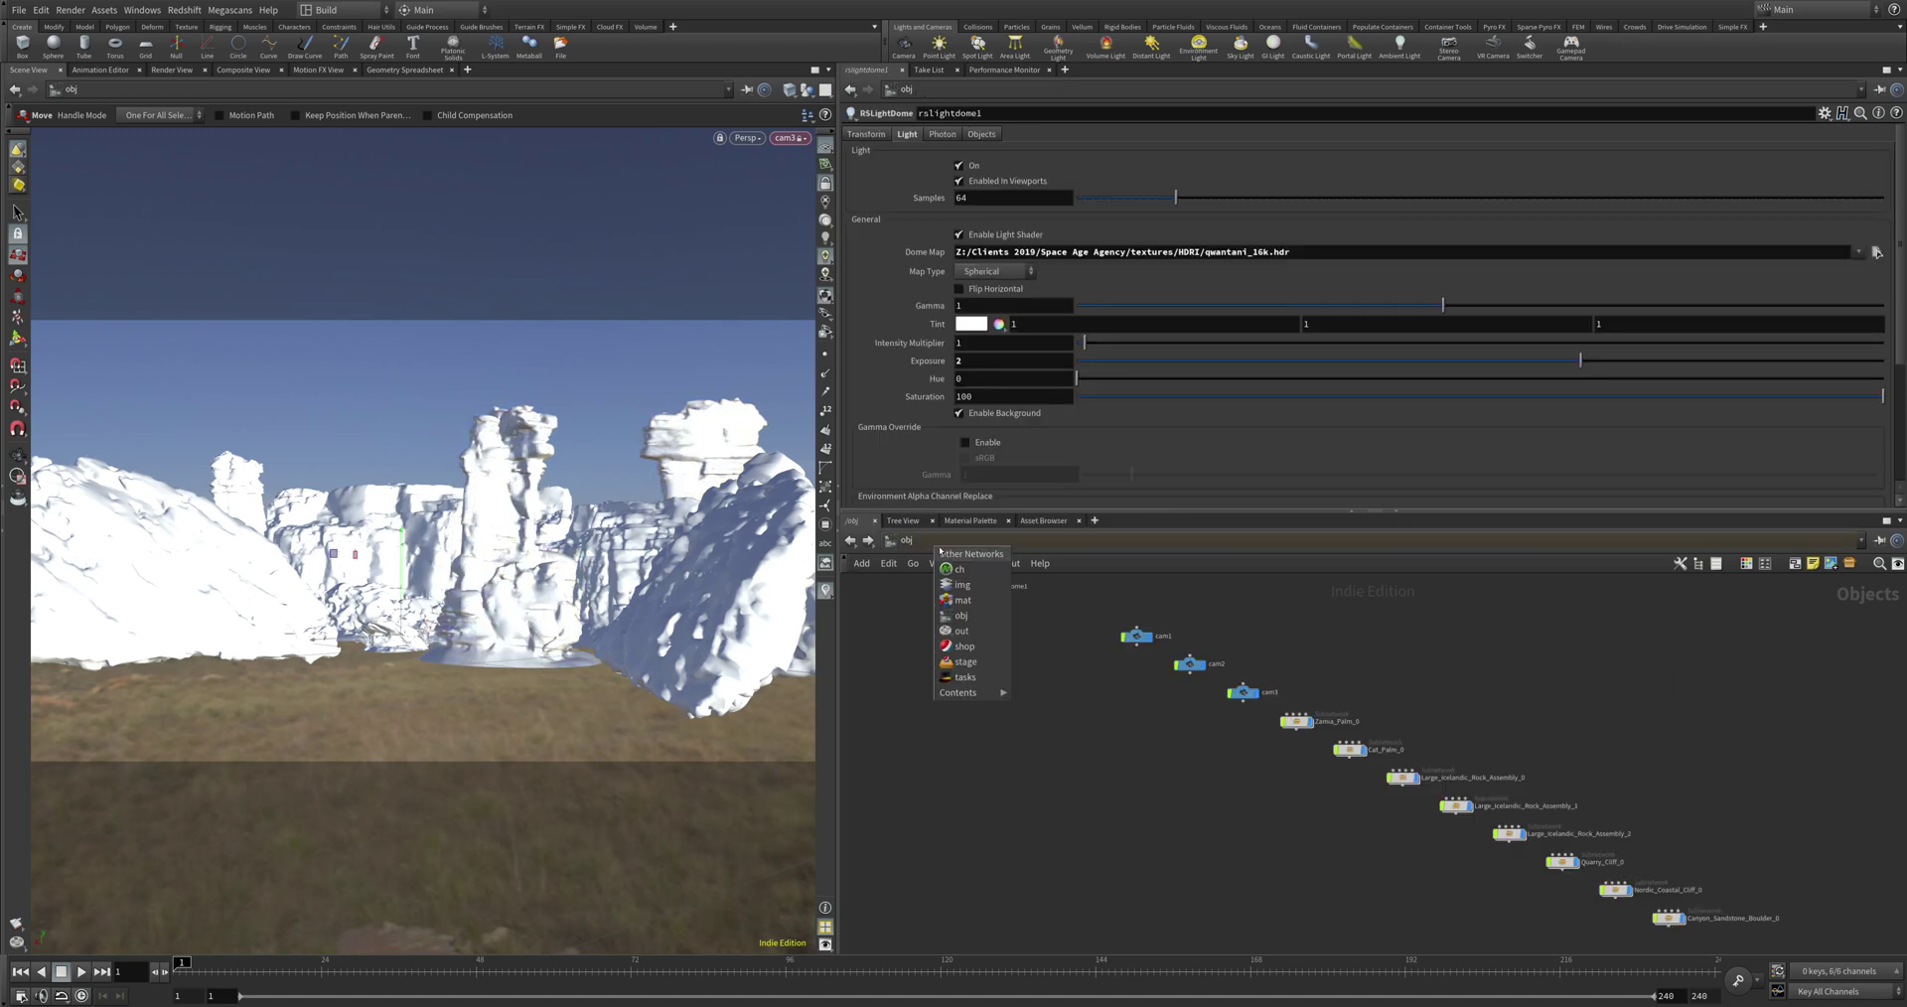
{"action": "left_click", "coordinate": [969, 632]}
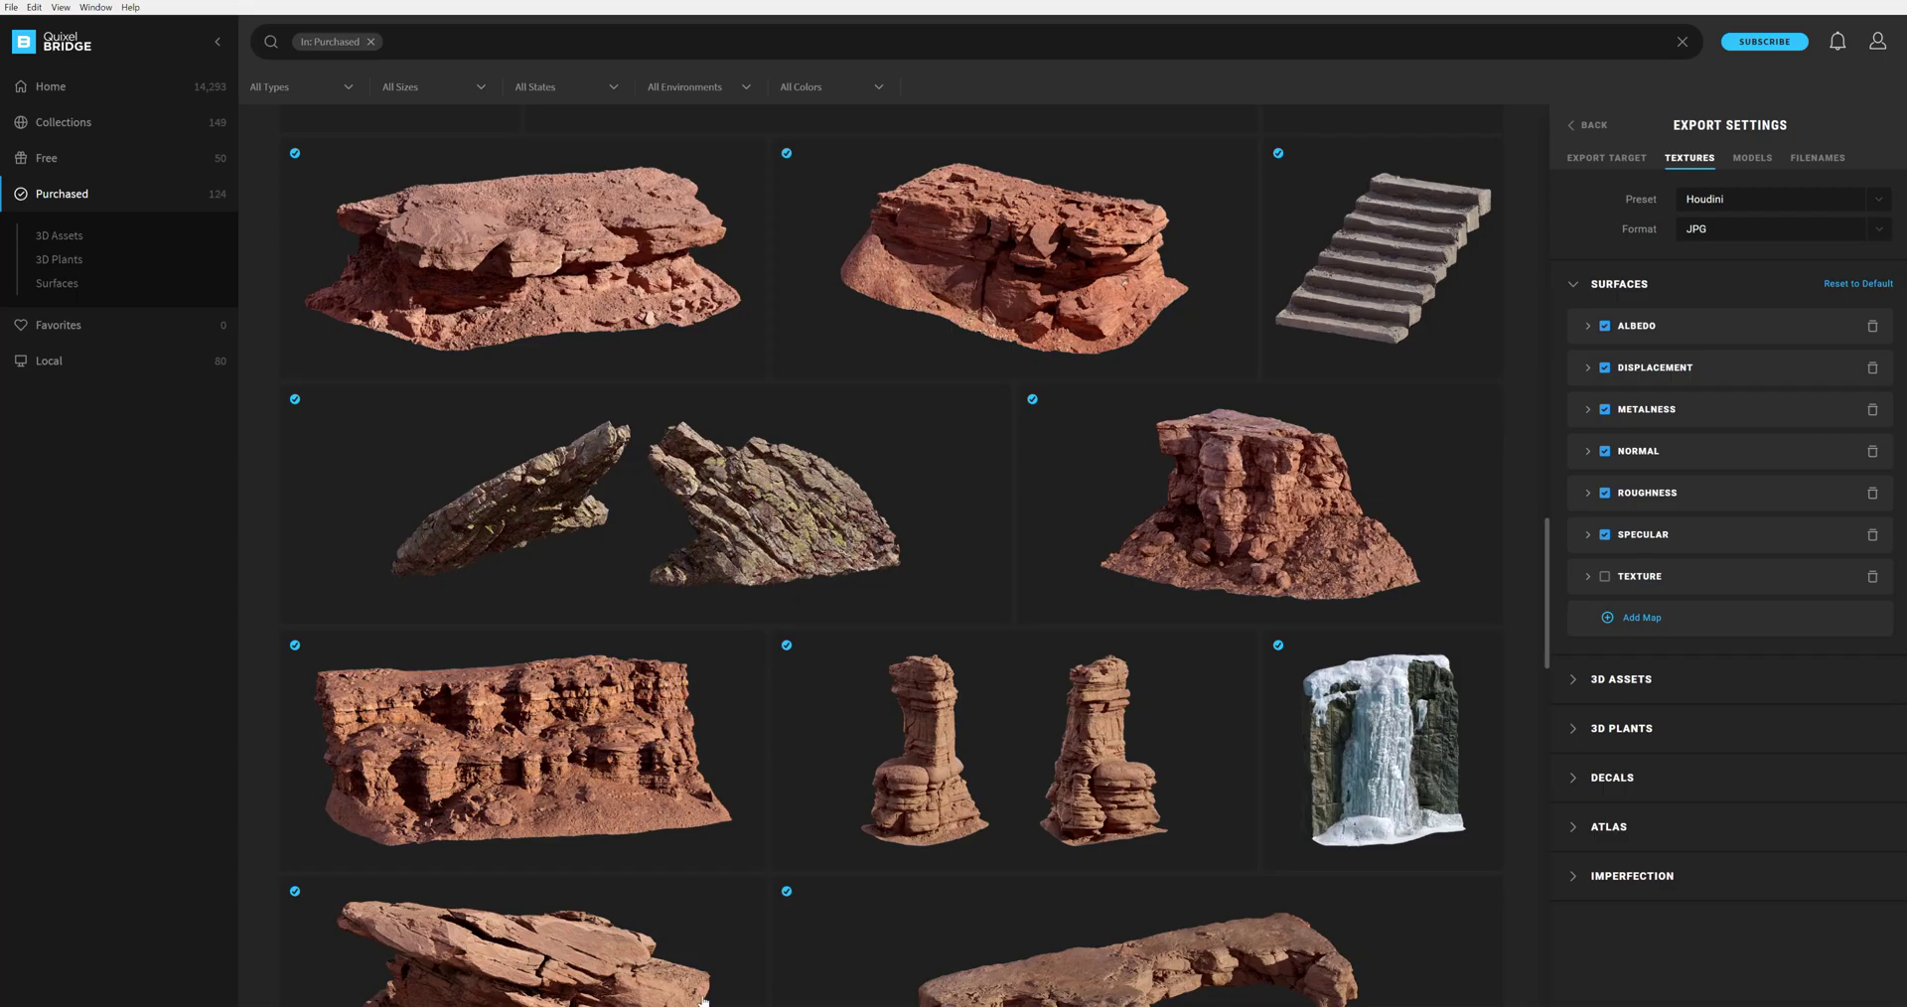
Step: Find Thatching Grass in the Purchased grid and download it
{"action": "scroll", "coordinate": [1061, 771], "scroll_direction": "down", "scroll_amount": 10}
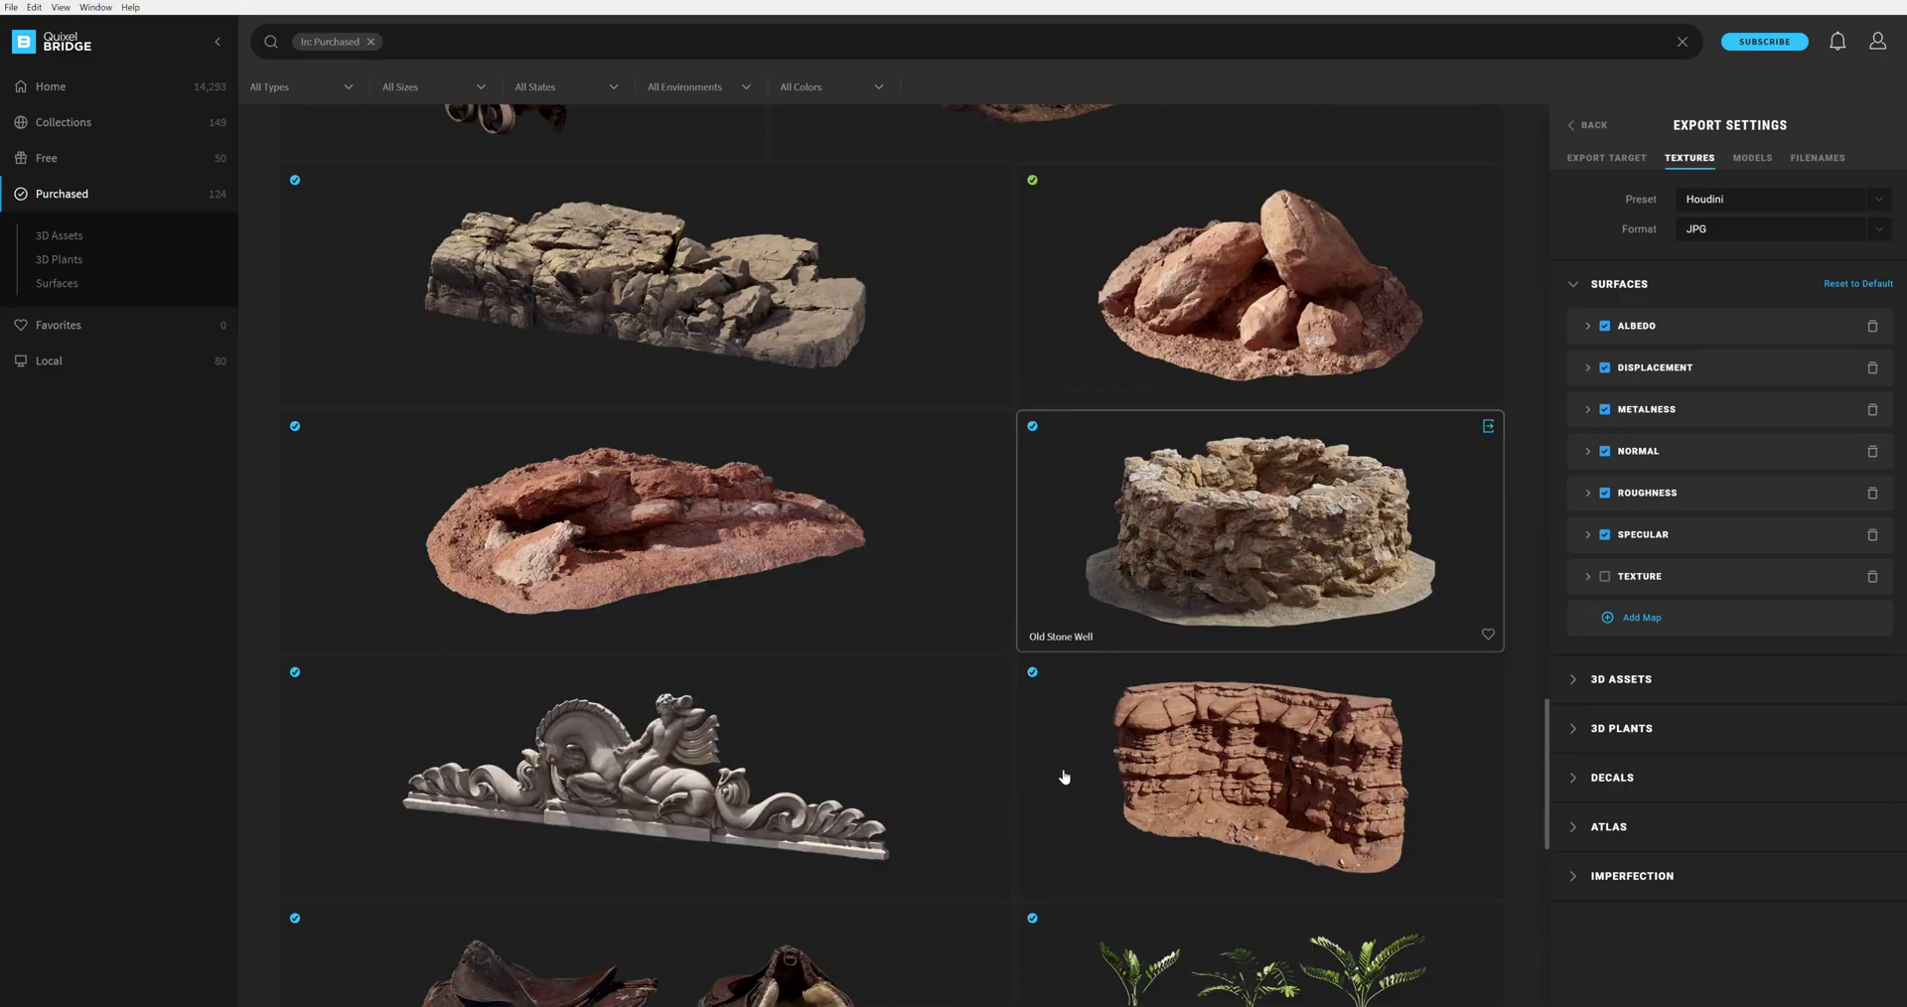
{"action": "scroll", "coordinate": [1059, 765], "scroll_direction": "down", "scroll_amount": 8}
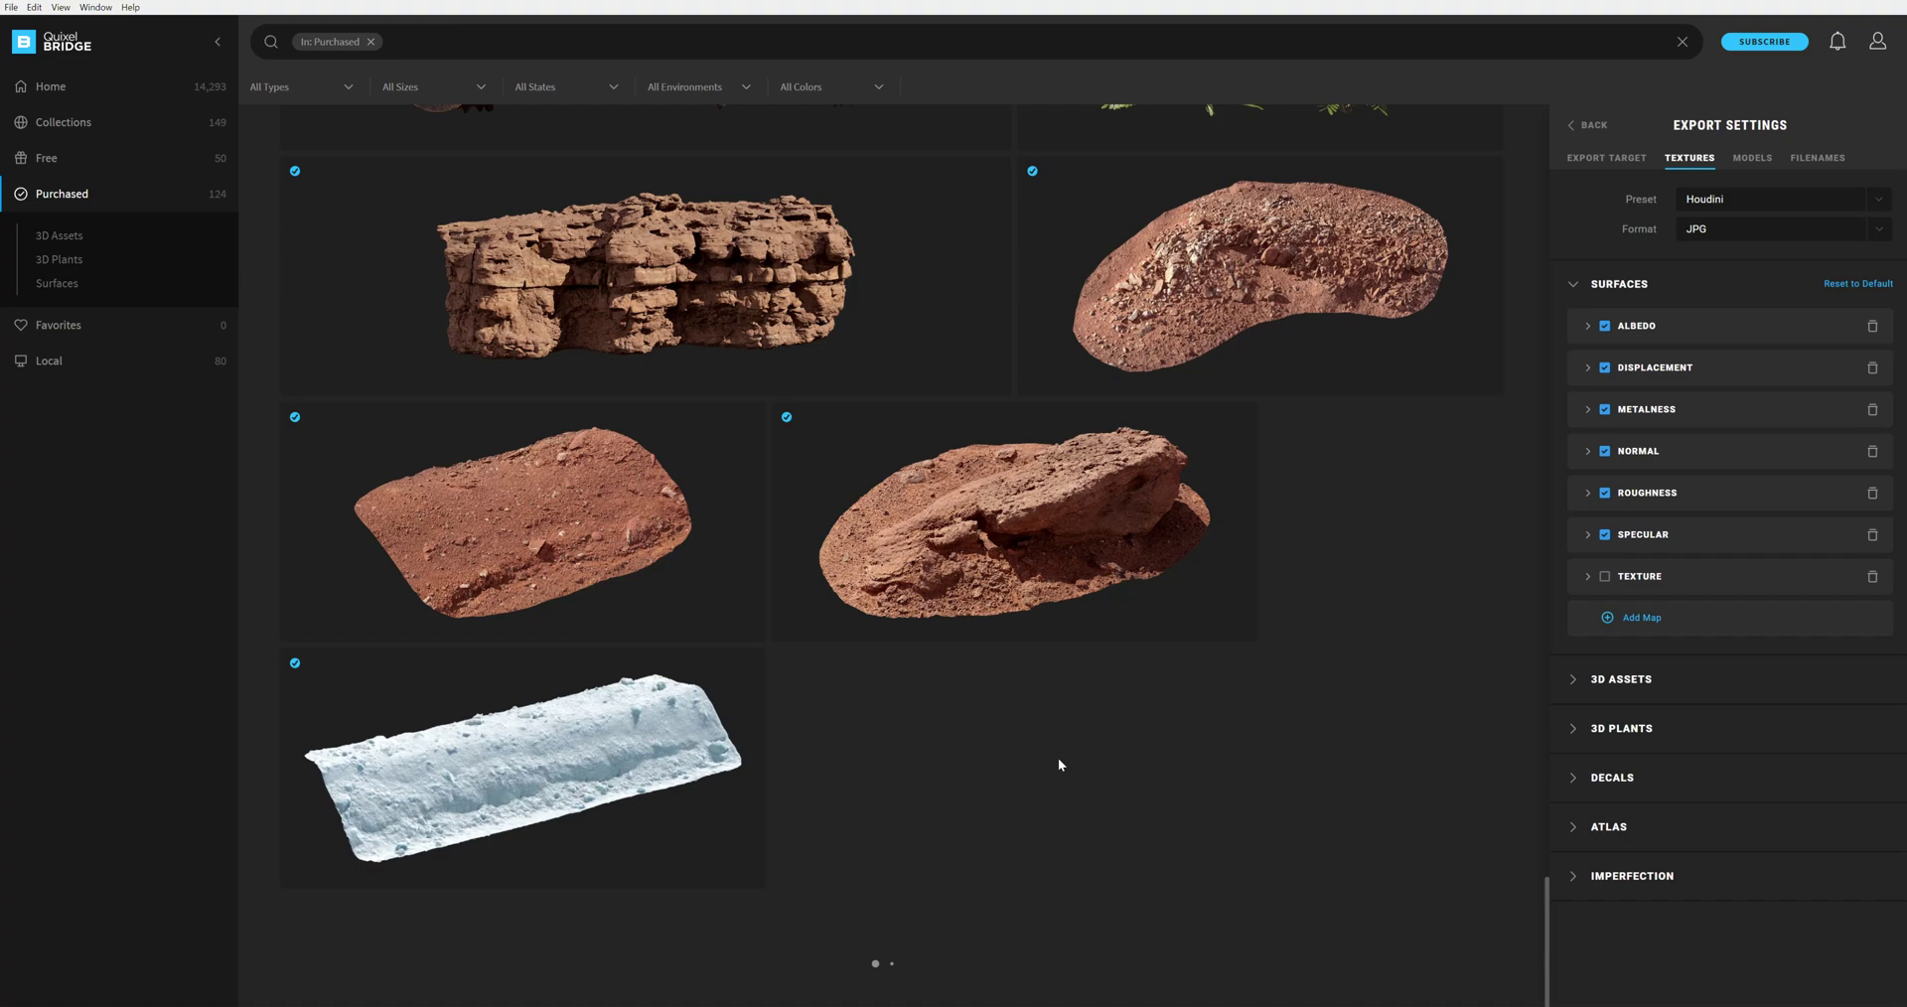
{"action": "scroll", "coordinate": [1062, 762], "scroll_direction": "down", "scroll_amount": 10}
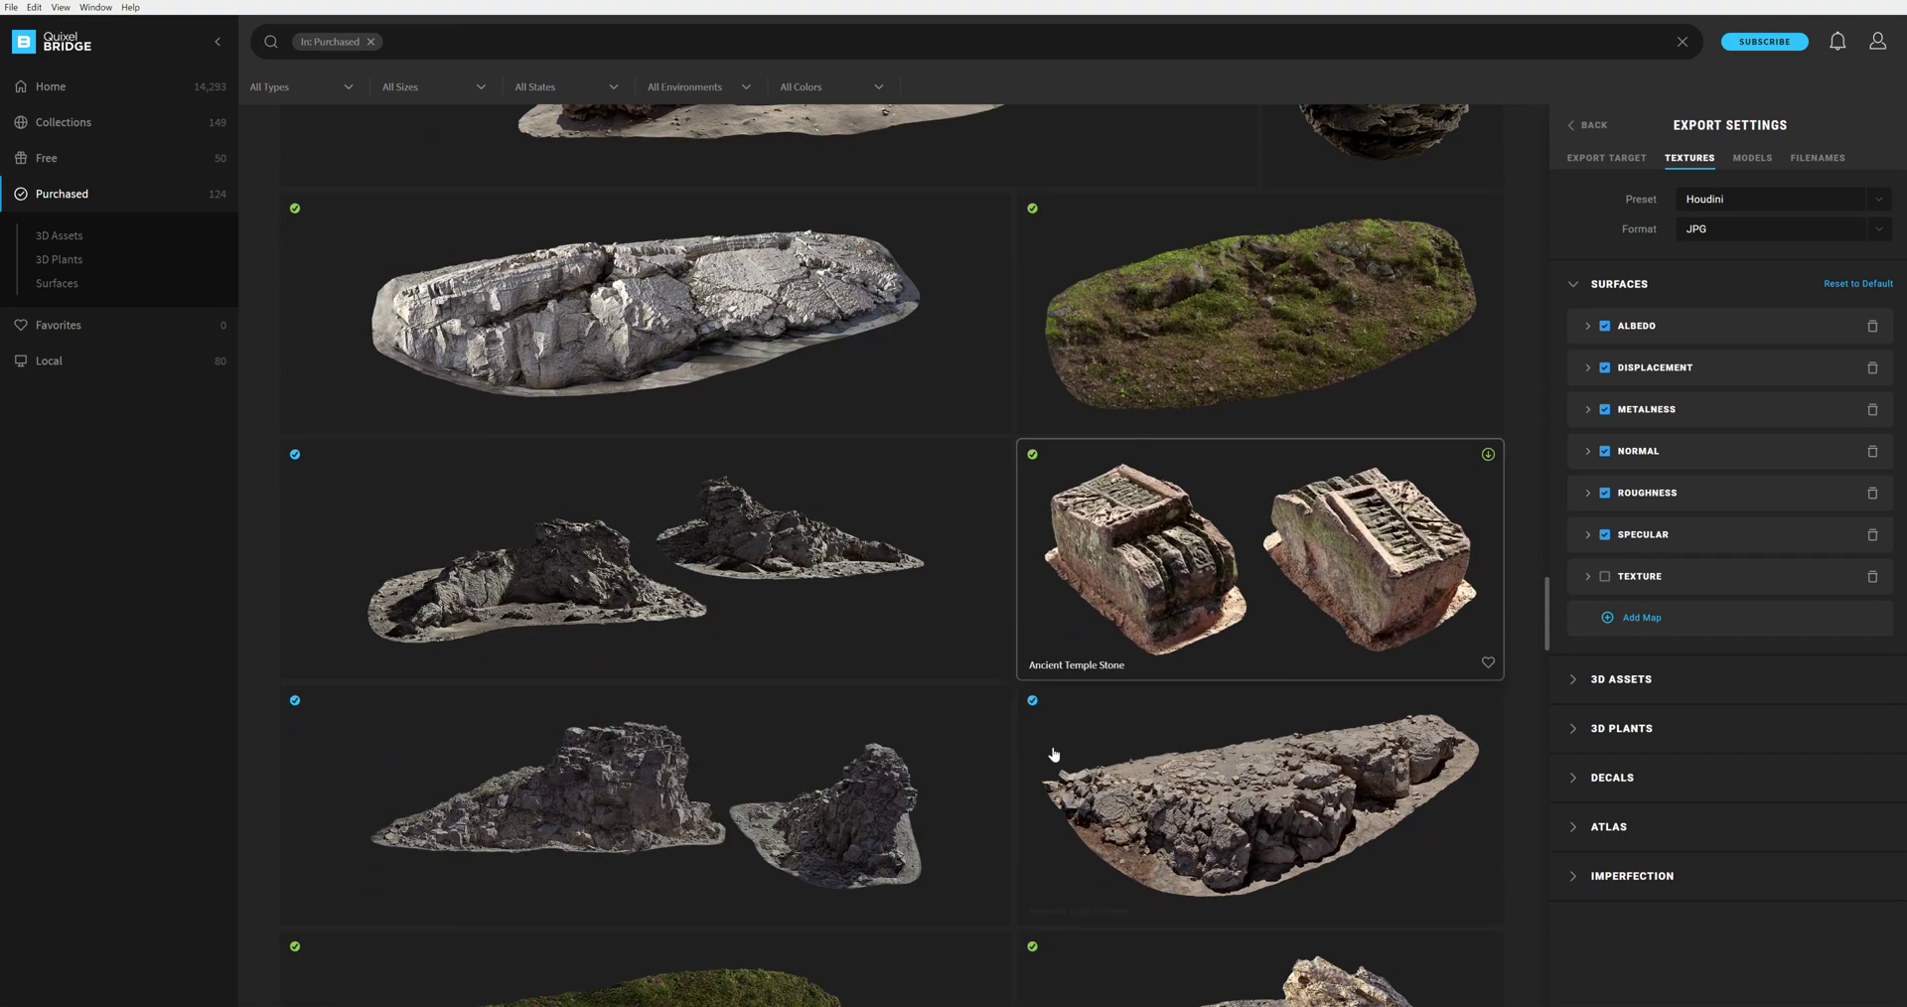
{"action": "scroll", "coordinate": [1048, 755], "scroll_direction": "down", "scroll_amount": 6}
{"action": "scroll", "coordinate": [1048, 755], "scroll_direction": "down", "scroll_amount": 6}
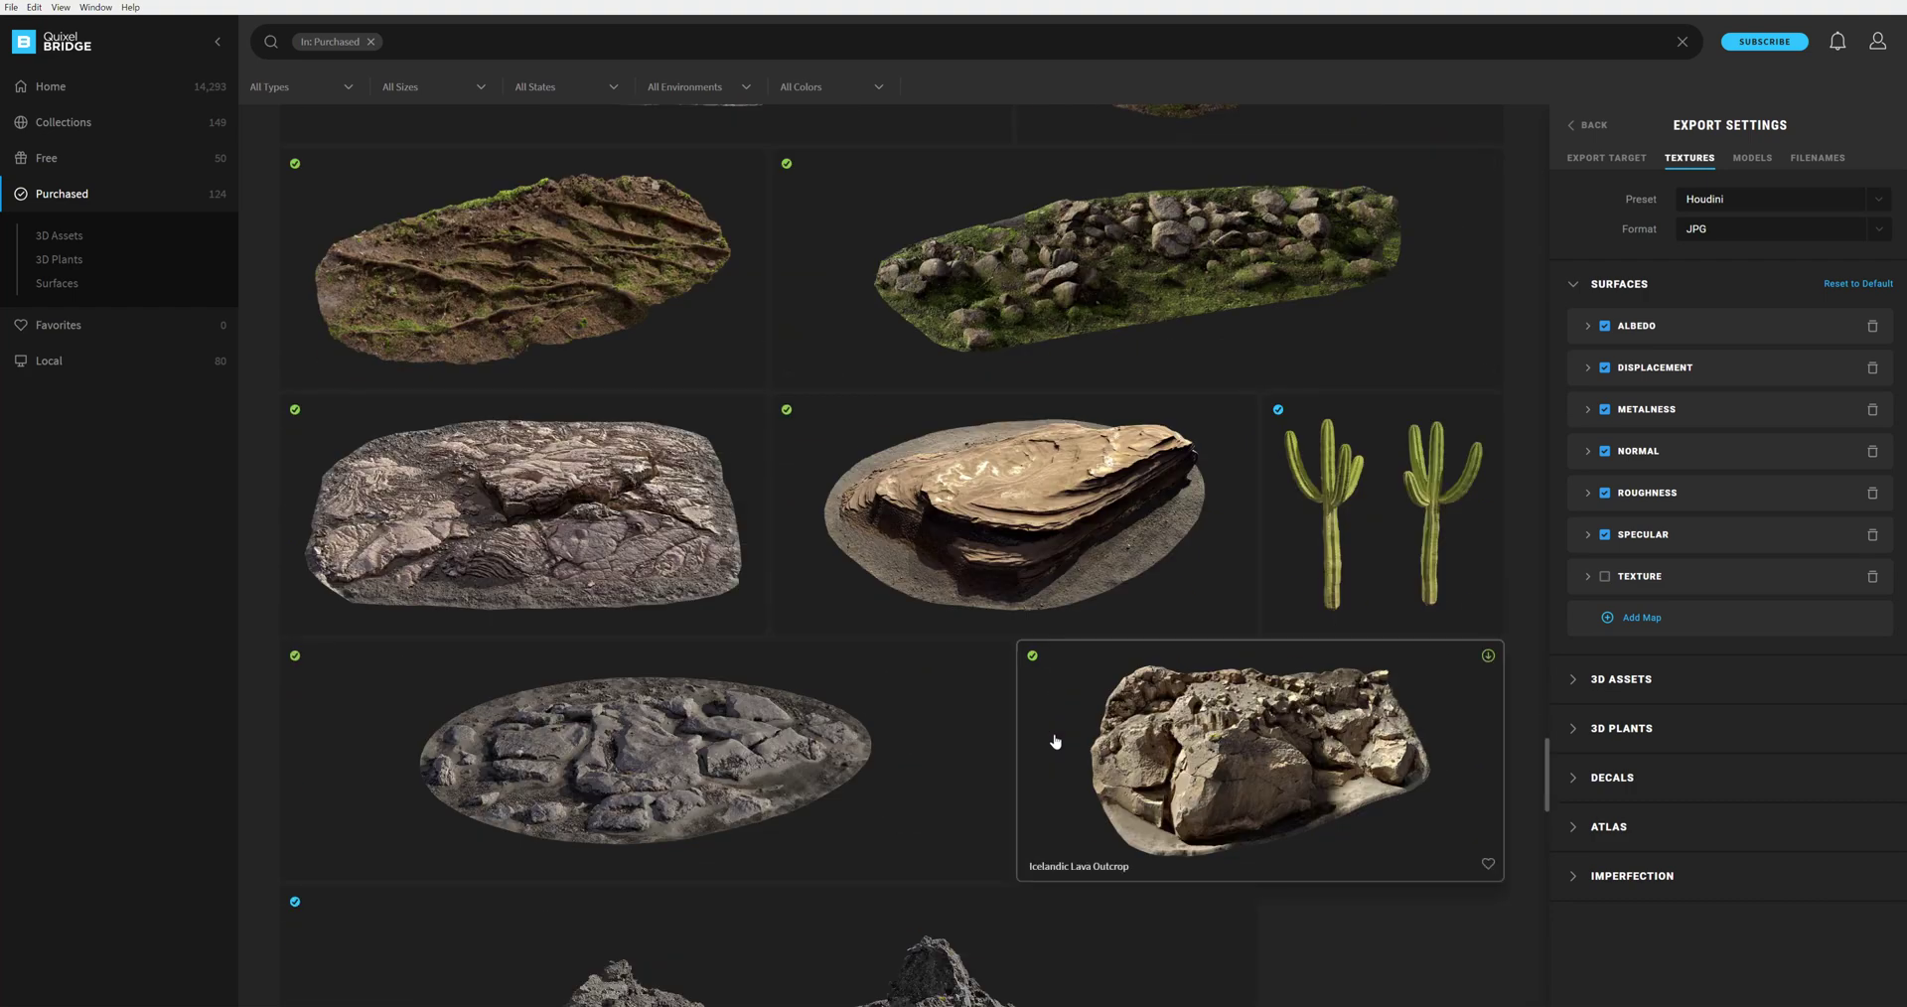
{"action": "scroll", "coordinate": [1083, 753], "scroll_direction": "down", "scroll_amount": 3}
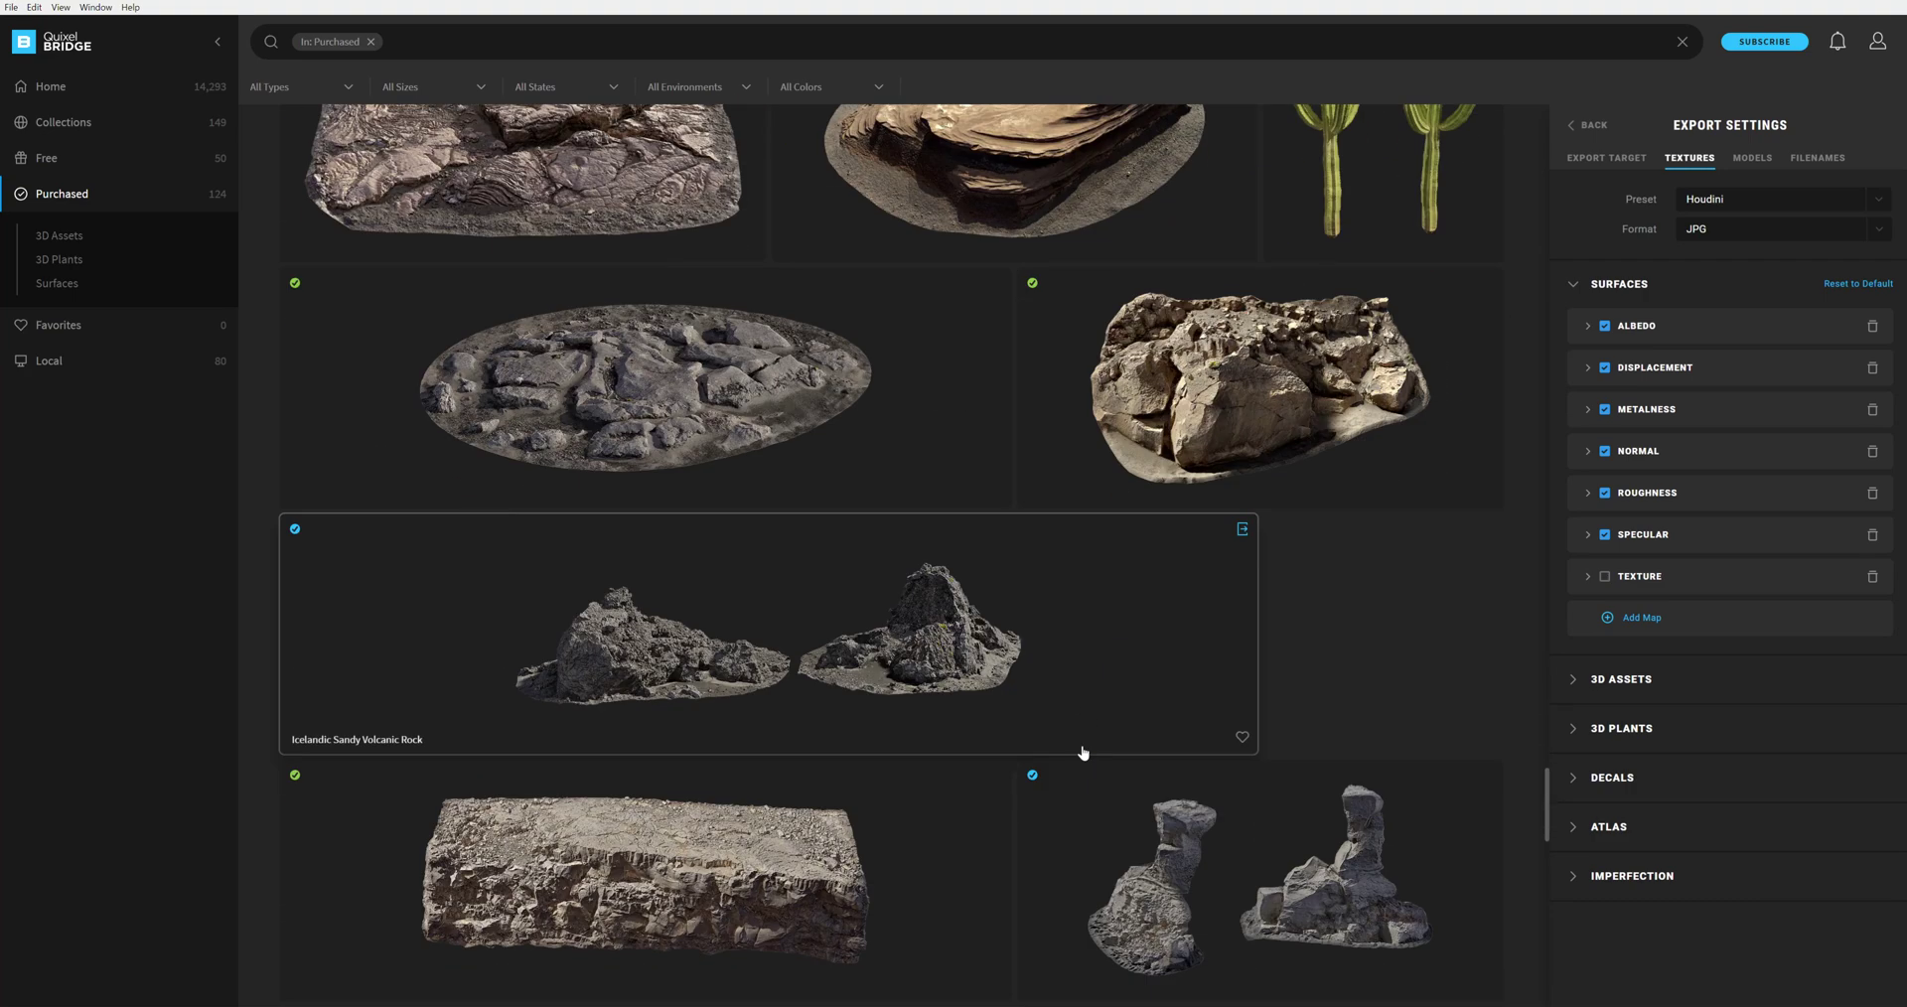
{"action": "scroll", "coordinate": [1083, 753], "scroll_direction": "down", "scroll_amount": 5}
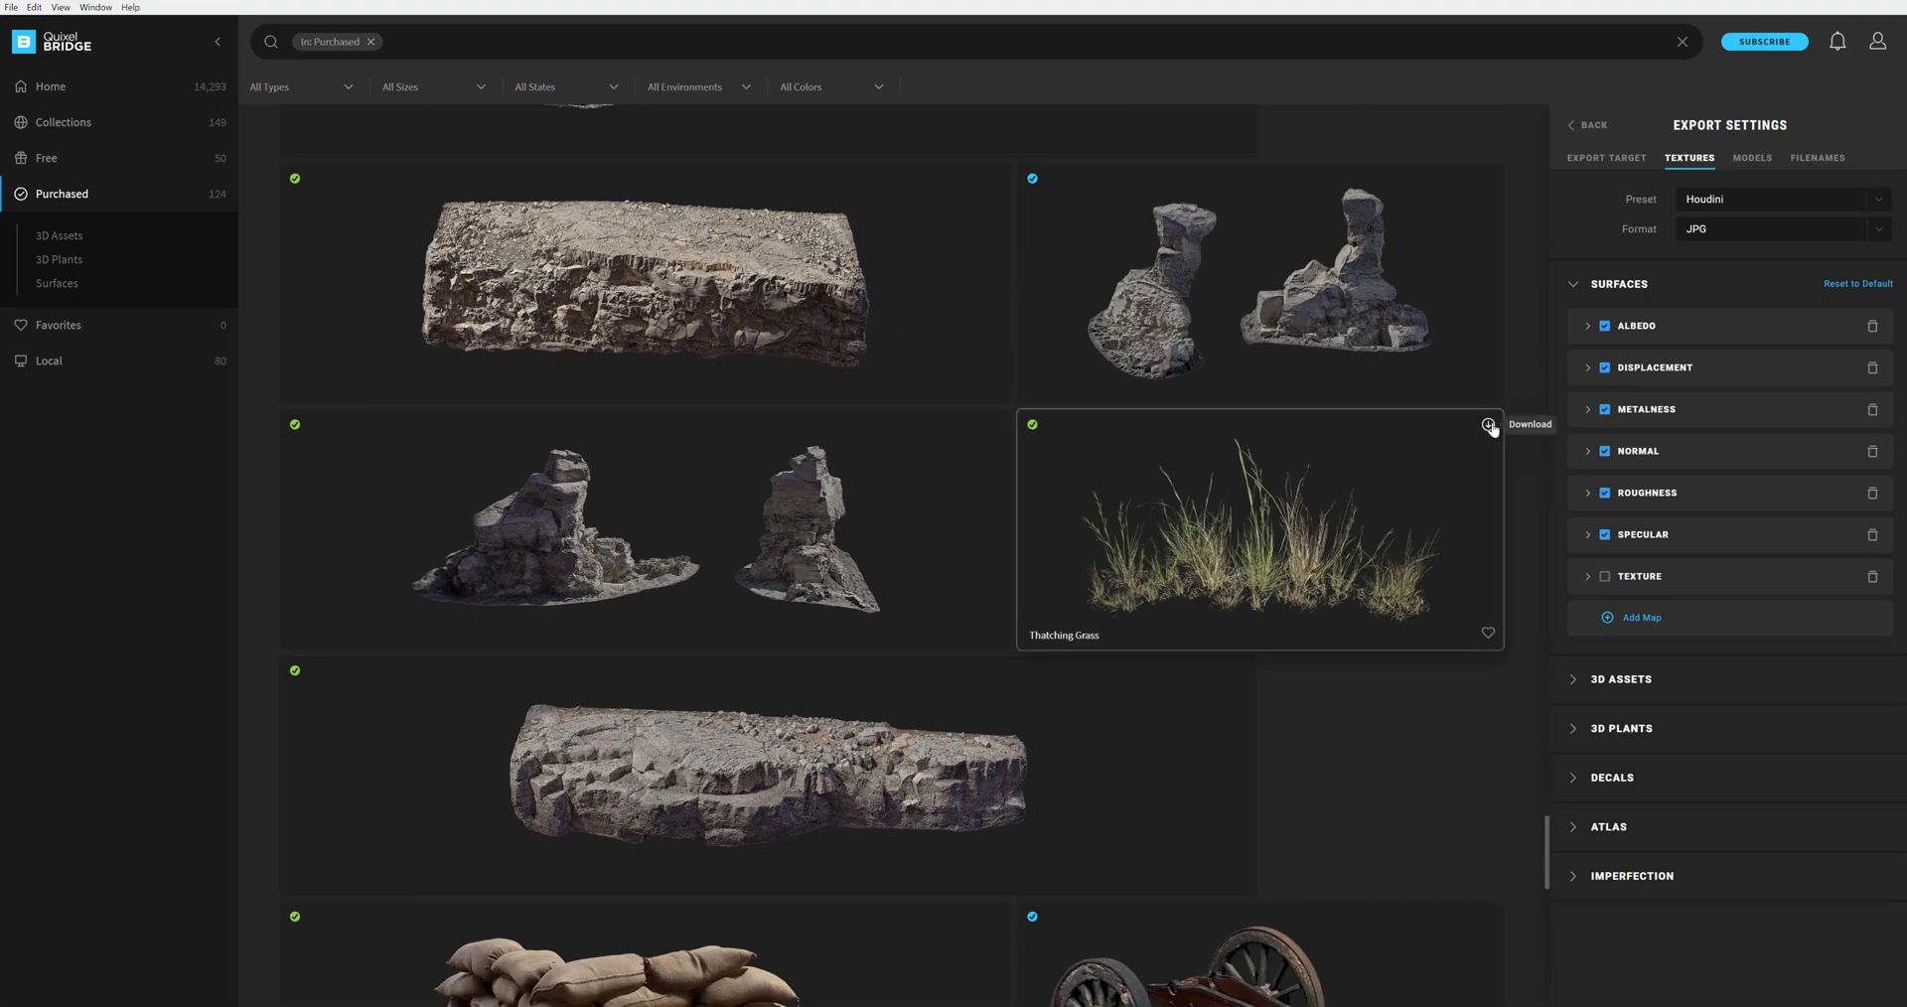
{"action": "left_click", "coordinate": [1487, 426]}
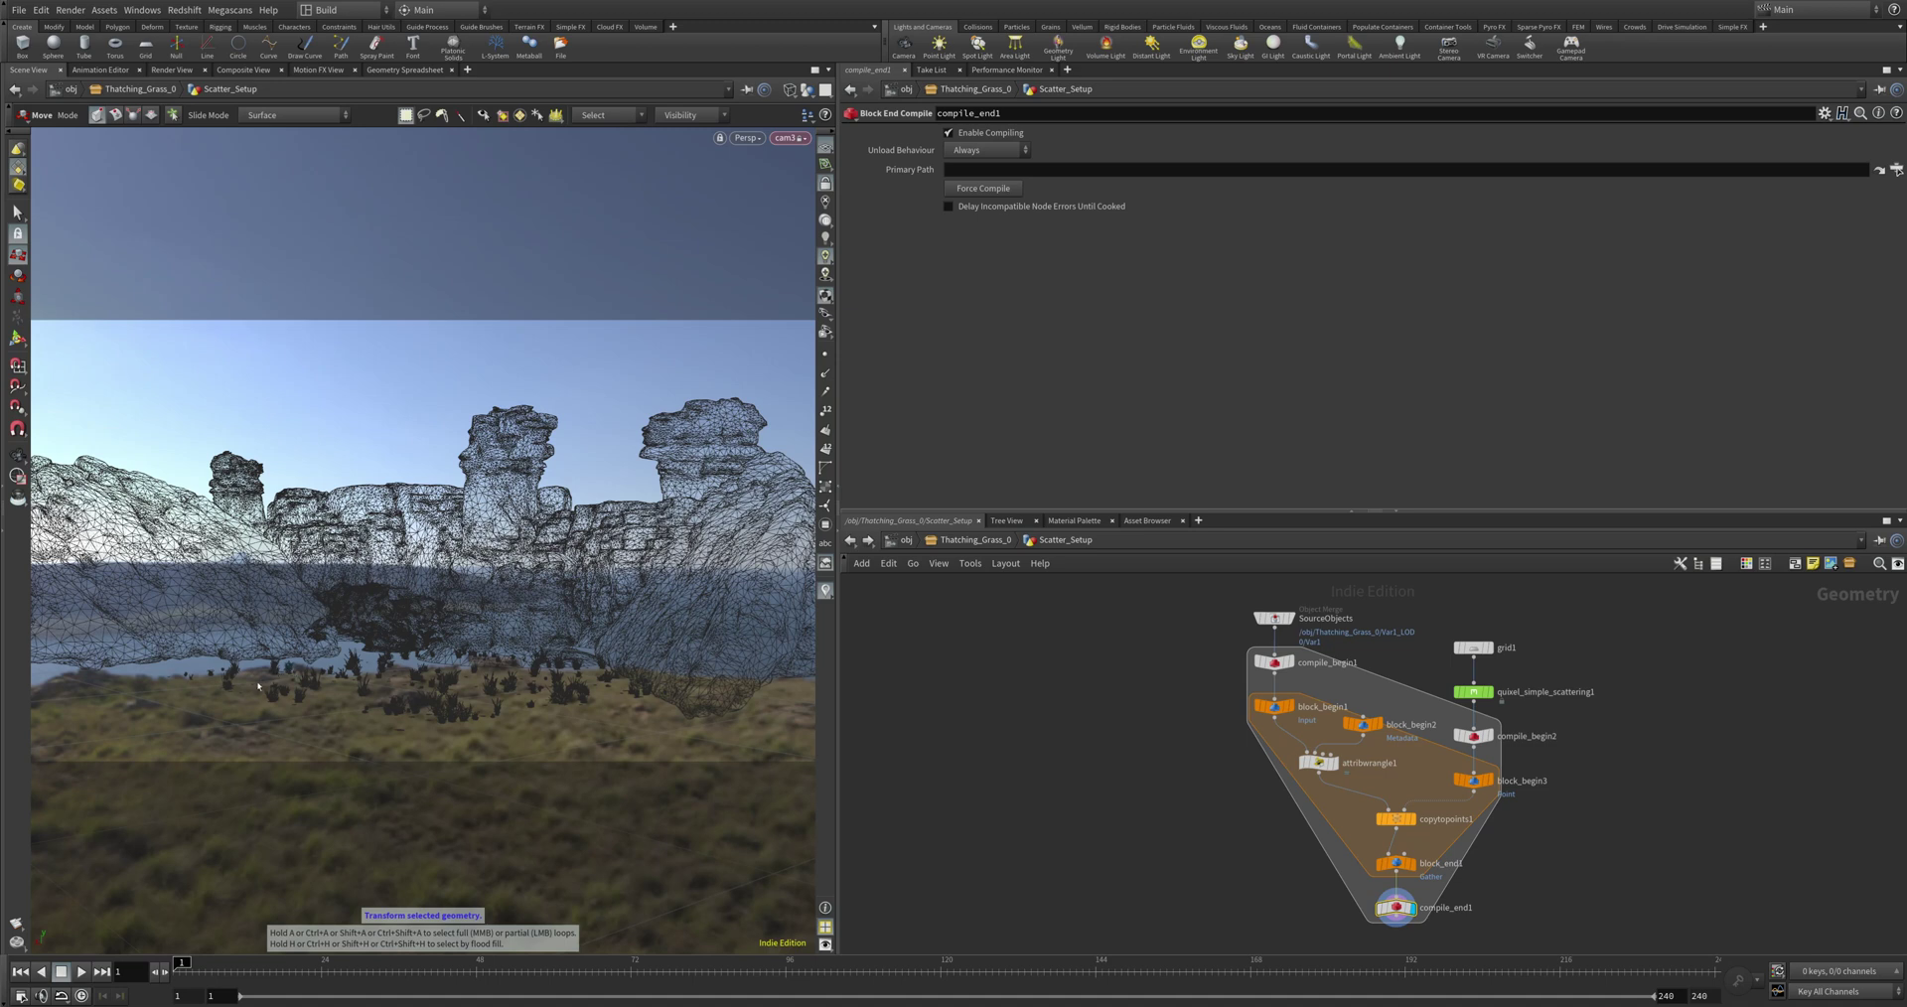
Step: Set Thatching_Grass_0's quixel_simple_scattering1 Force Total Count to 2500
{"action": "left_click", "coordinate": [1473, 691]}
{"action": "left_click", "coordinate": [989, 174]}
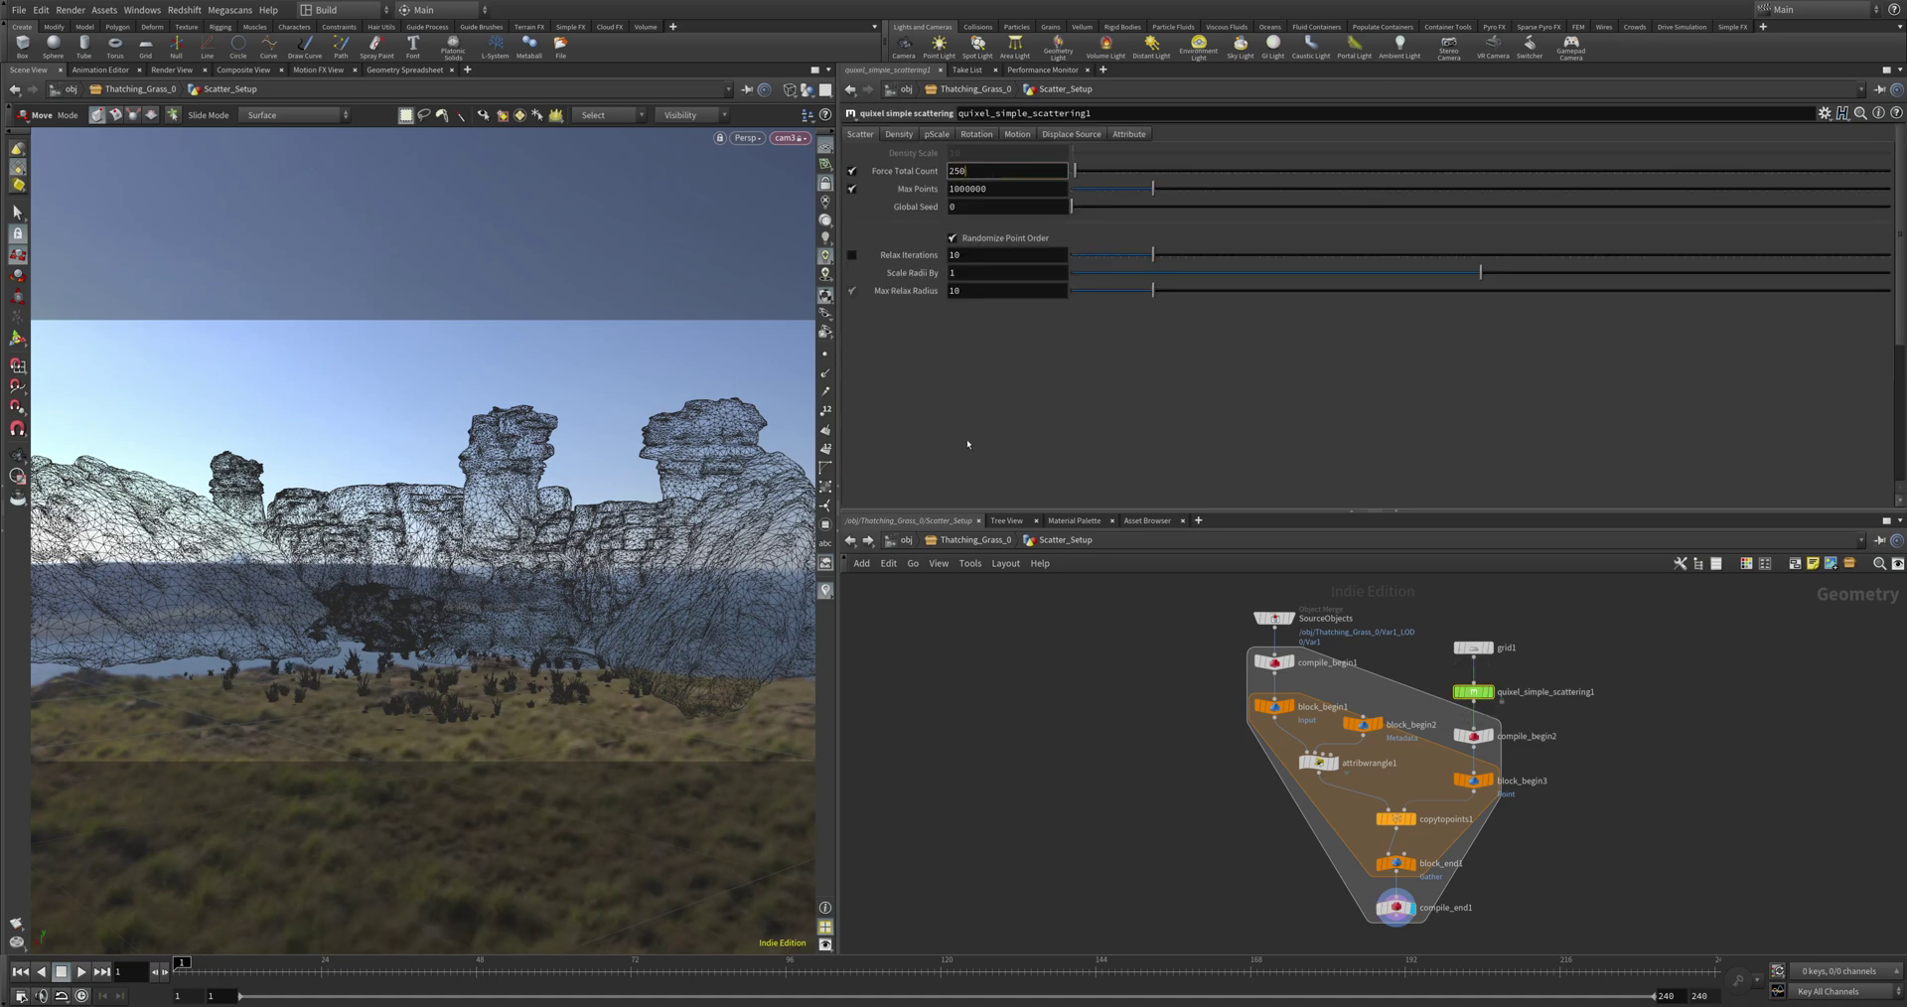
{"action": "key", "text": "Return"}
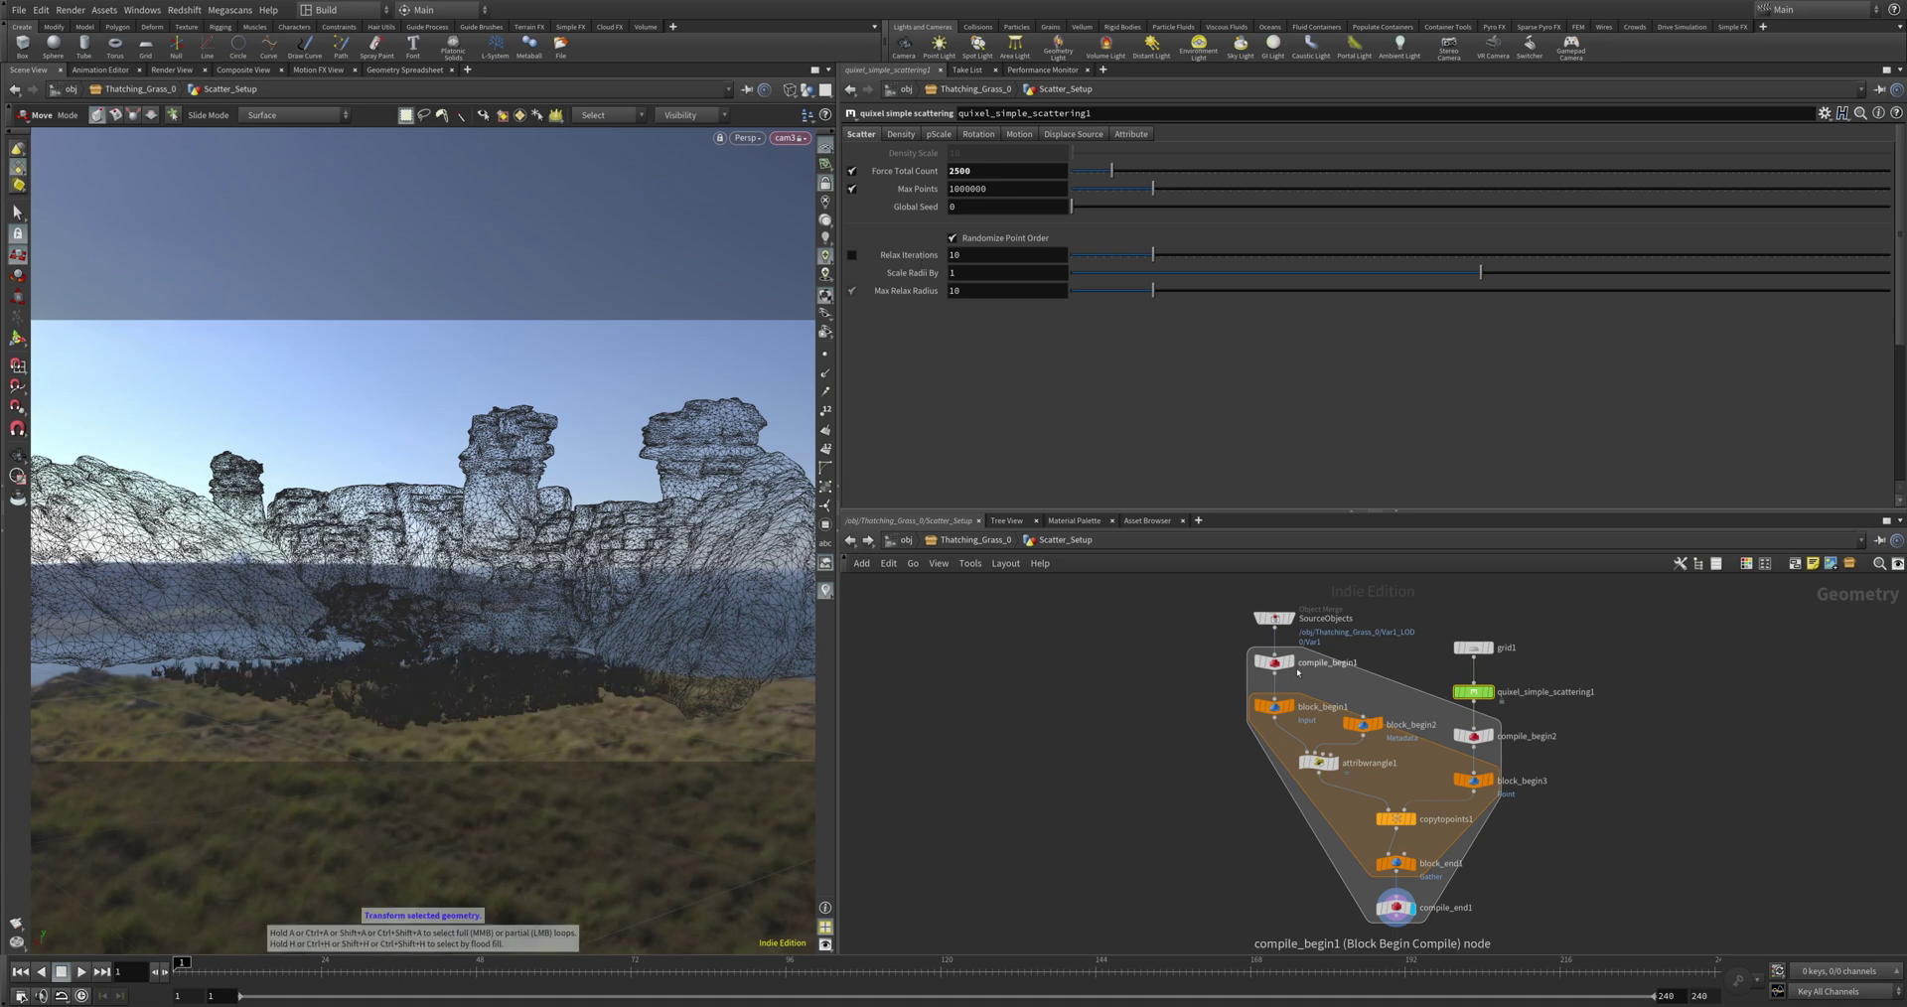
{"action": "key", "text": "Escape"}
{"action": "right_click_drag", "start_coordinate": [439, 683], "coordinate": [747, 817]}
{"action": "key", "text": "t"}
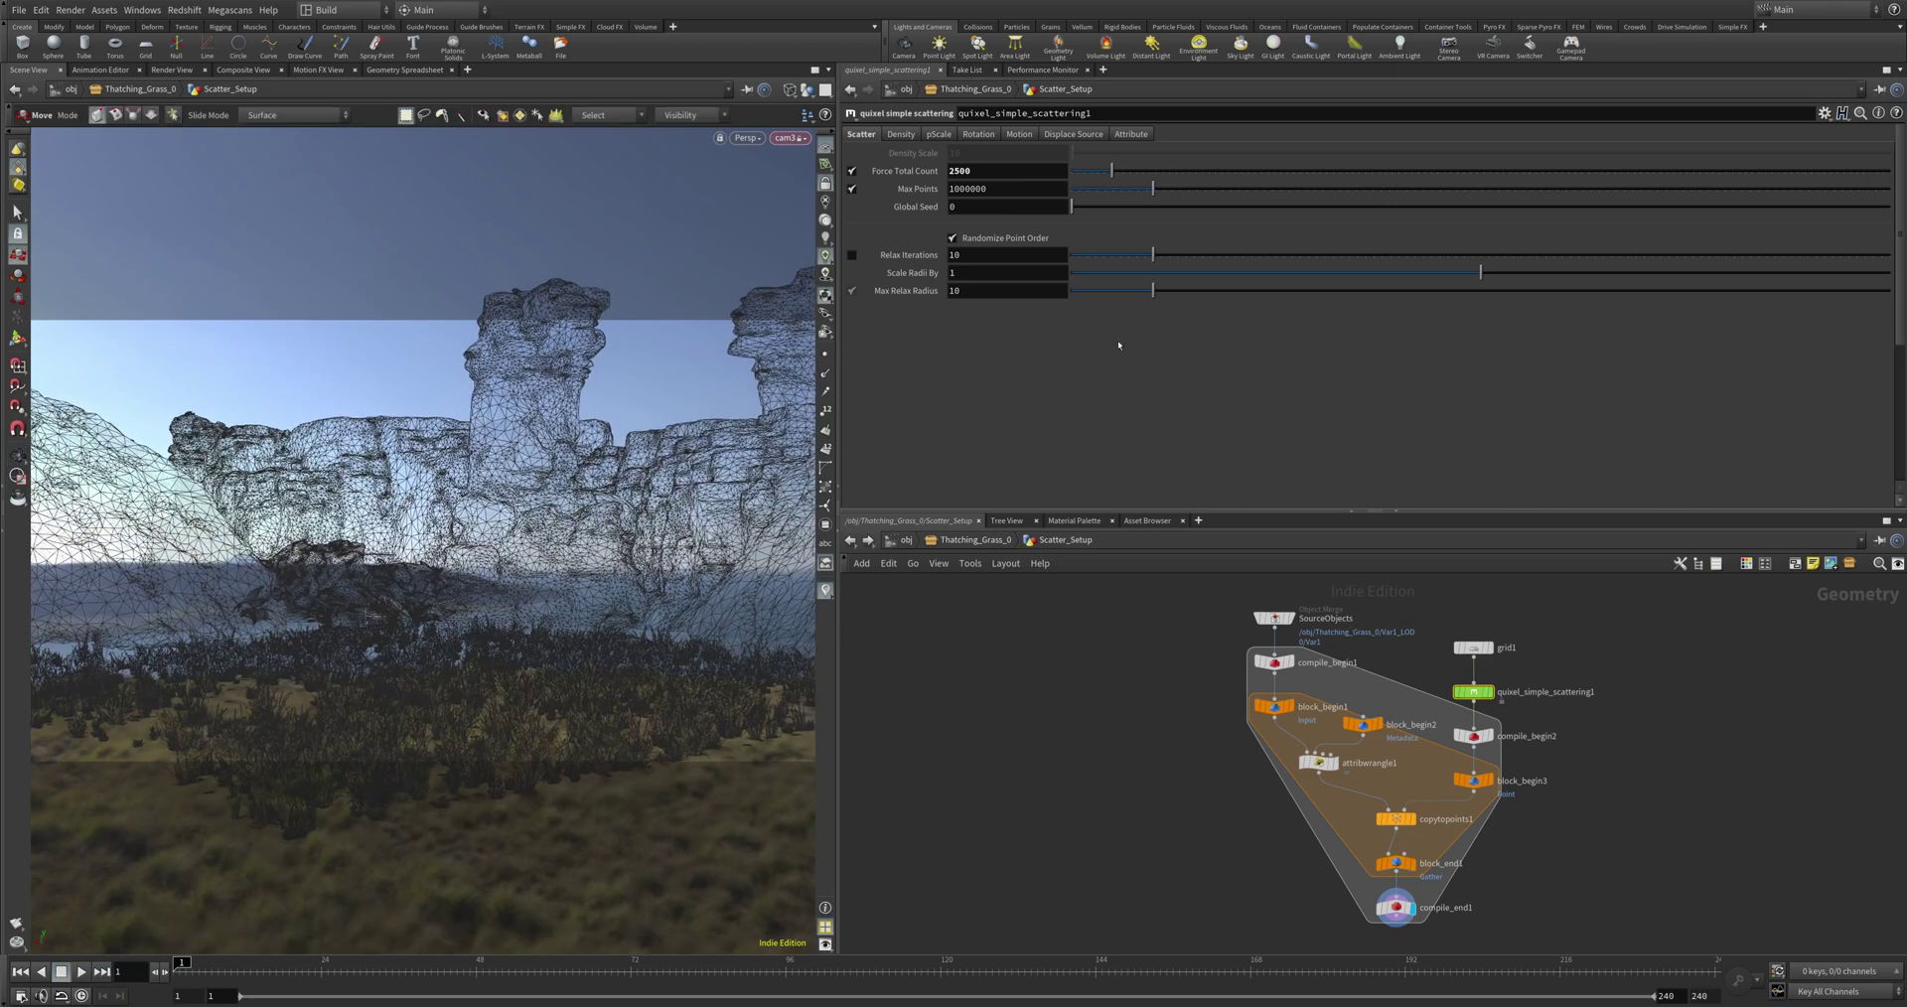
Step: Climb from Thatching_Grass_0 up to /obj and jump to the out network
{"action": "left_click", "coordinate": [850, 540]}
{"action": "left_click", "coordinate": [908, 543]}
{"action": "left_click", "coordinate": [922, 545]}
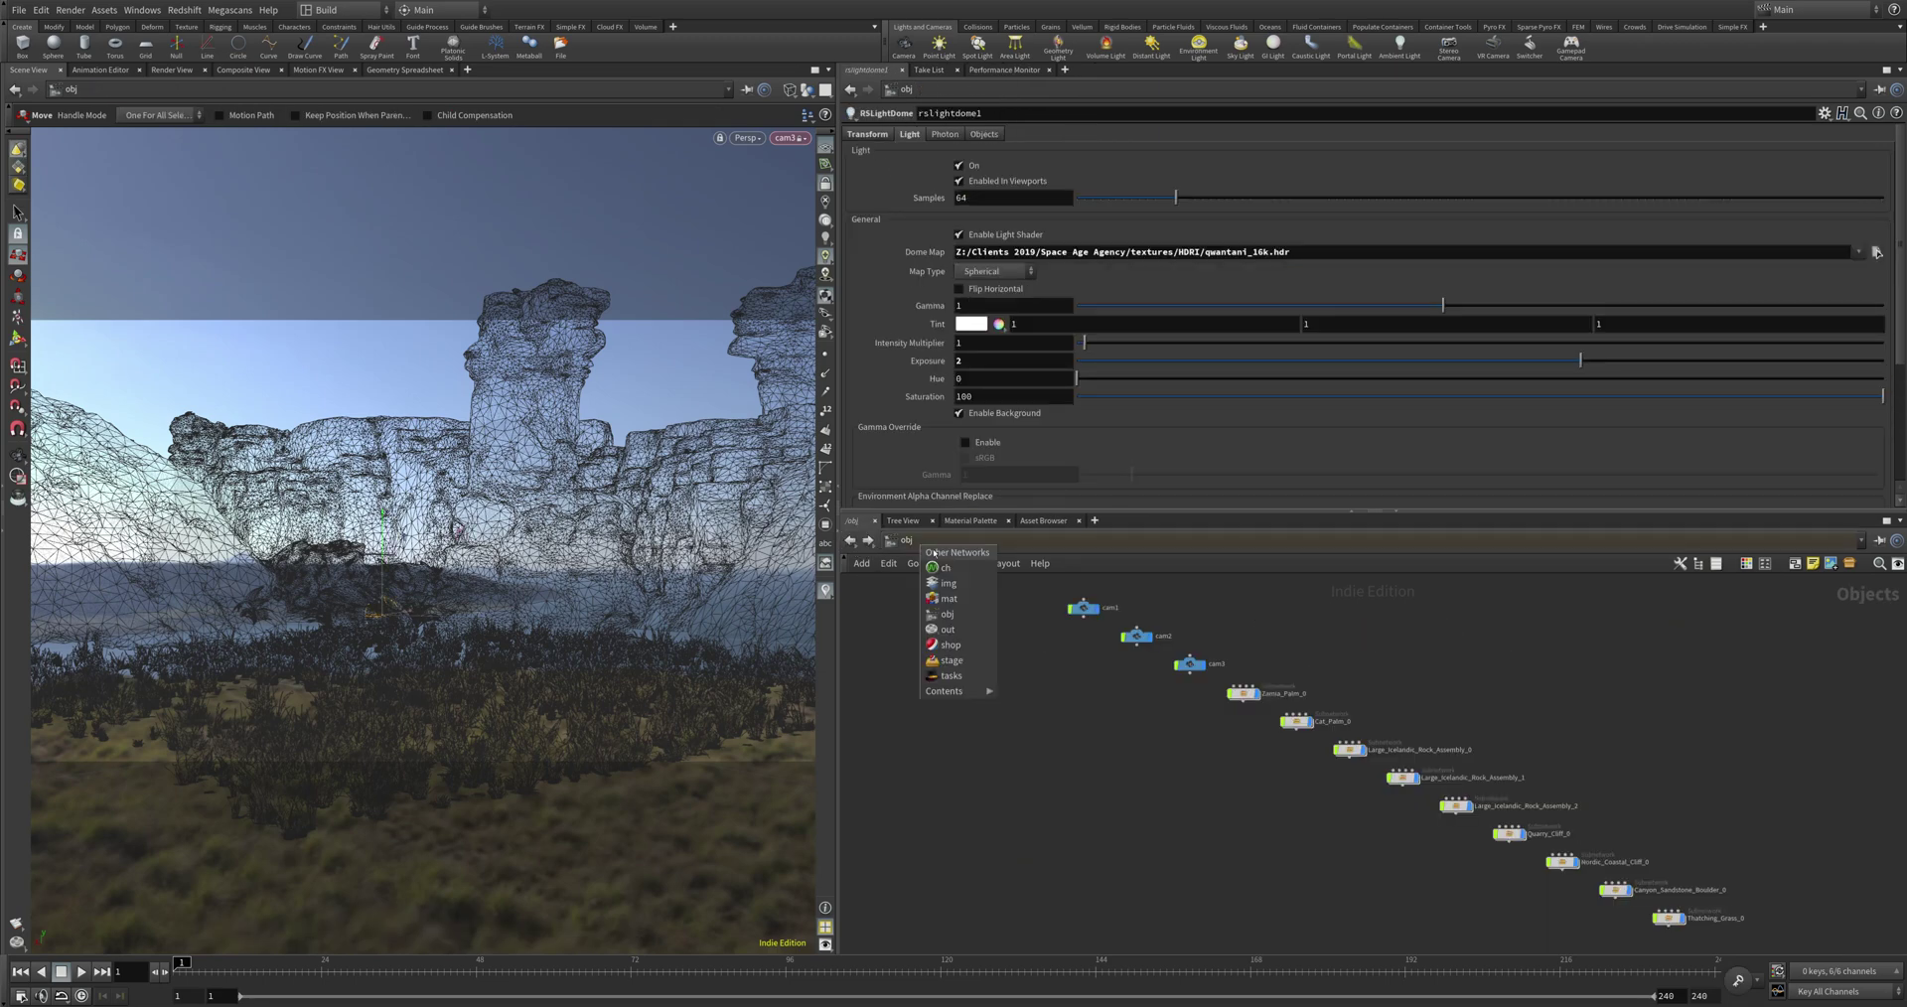
{"action": "left_click", "coordinate": [947, 630]}
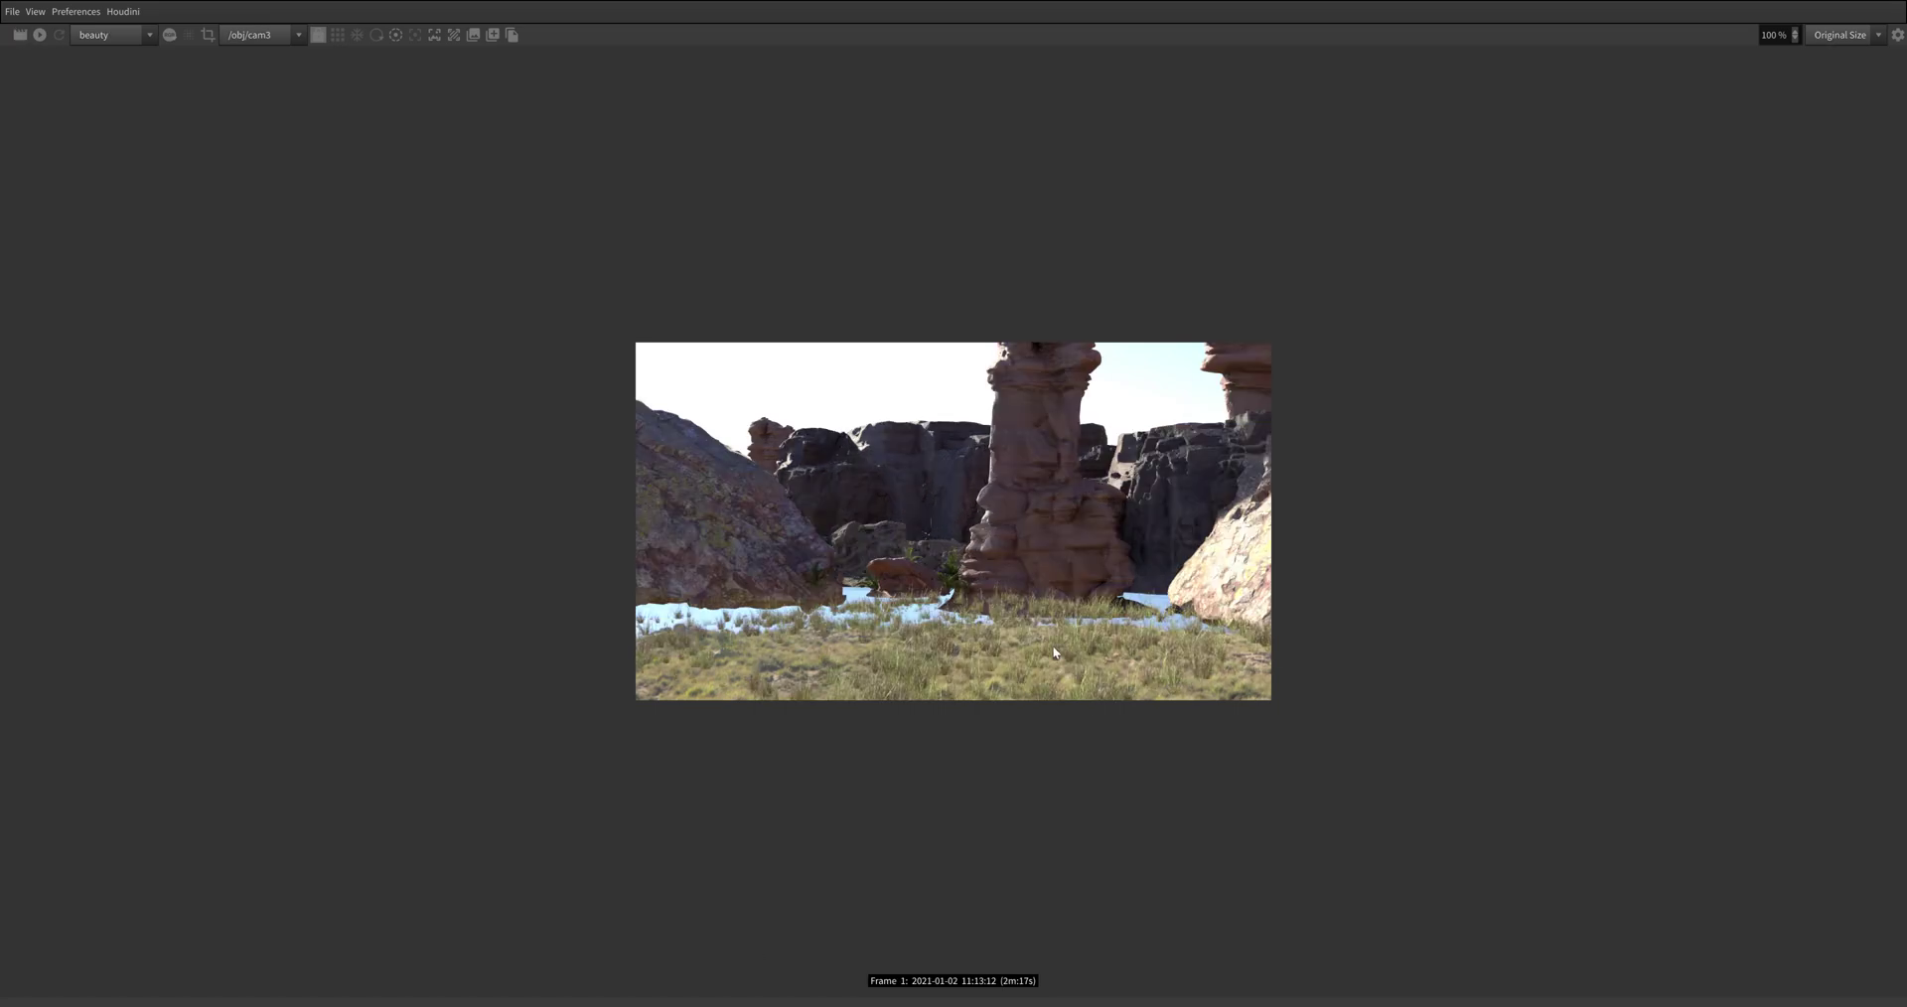
Step: Zoom in and out on the rendered grassy canyon frame in RenderView
{"action": "scroll", "coordinate": [970, 614], "scroll_direction": "up", "scroll_amount": 4}
{"action": "scroll", "coordinate": [969, 614], "scroll_direction": "down", "scroll_amount": 4}
{"action": "scroll", "coordinate": [981, 623], "scroll_direction": "up", "scroll_amount": 1}
{"action": "scroll", "coordinate": [981, 623], "scroll_direction": "down", "scroll_amount": 1}
{"action": "scroll", "coordinate": [913, 745], "scroll_direction": "up", "scroll_amount": 1}
{"action": "scroll", "coordinate": [912, 745], "scroll_direction": "down", "scroll_amount": 1}
{"action": "scroll", "coordinate": [1029, 626], "scroll_direction": "up", "scroll_amount": 1}
{"action": "scroll", "coordinate": [1029, 626], "scroll_direction": "down", "scroll_amount": 1}
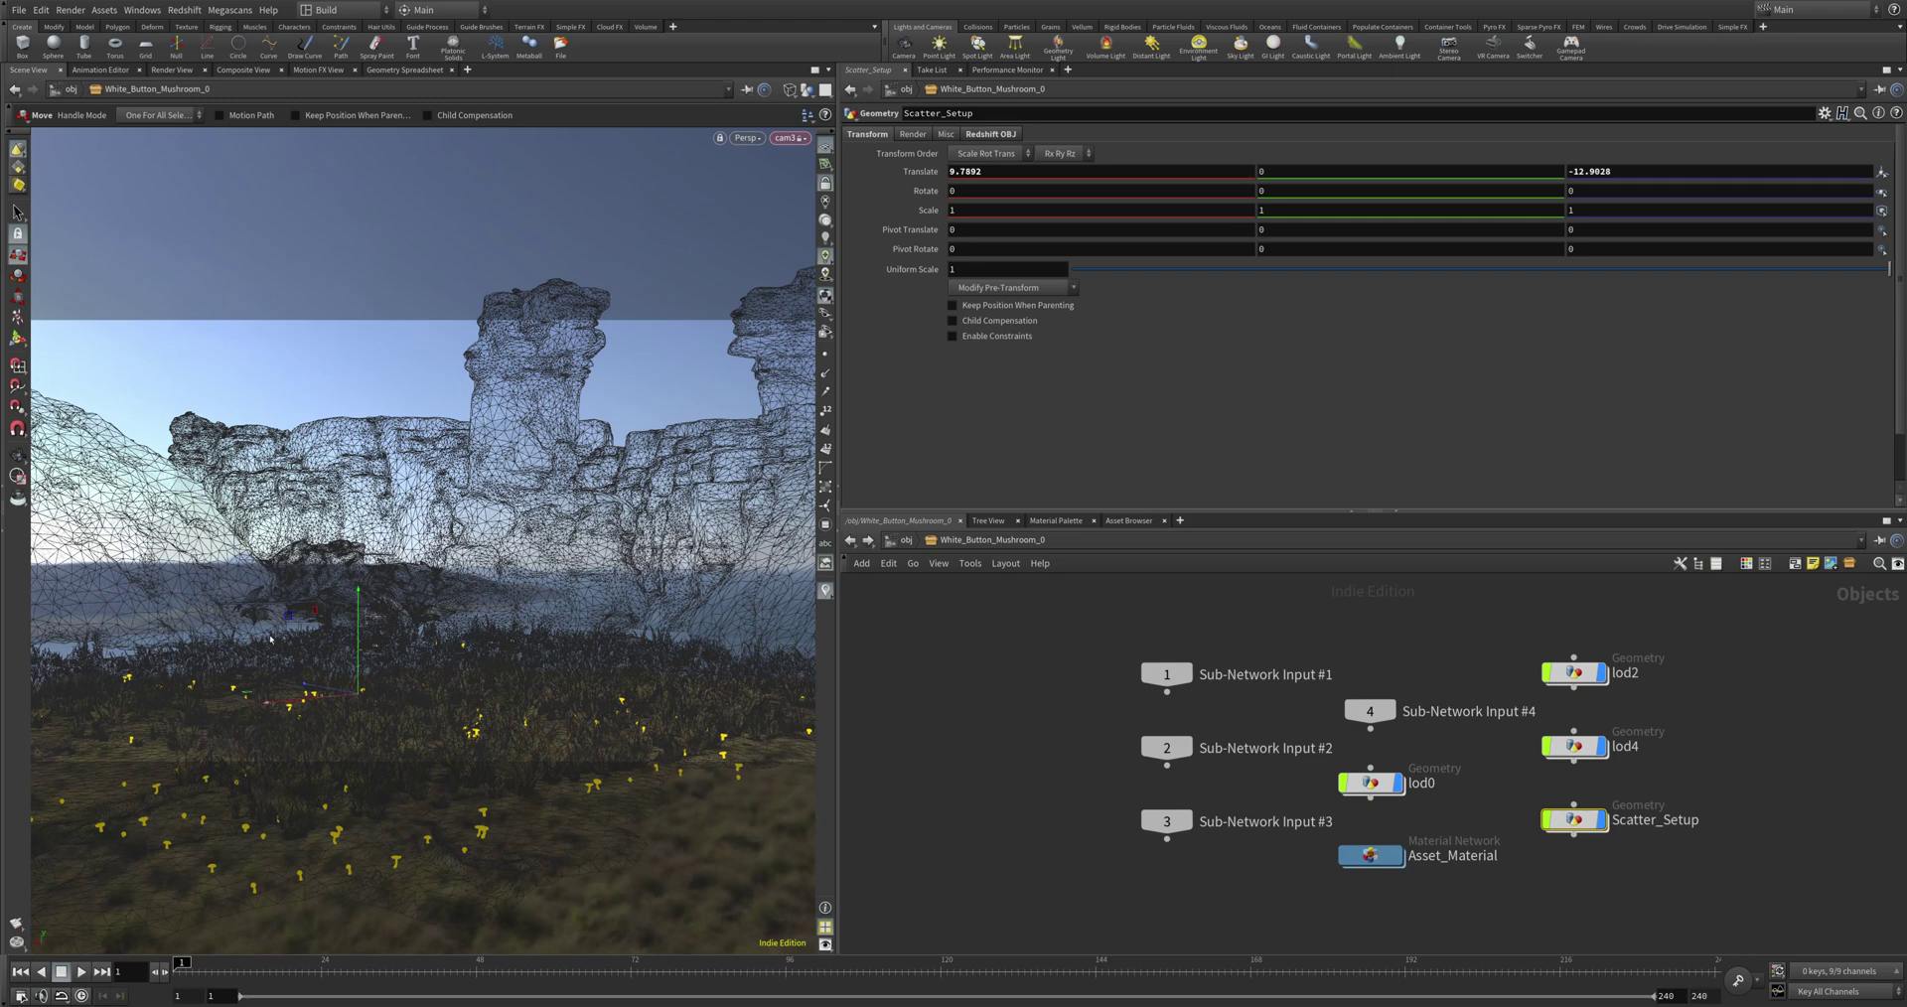
Step: Move the mushroom scatter to Z -14.558 and Y -0.37911, changing the viewport shading mode
{"action": "left_click_drag", "start_coordinate": [314, 690], "coordinate": [361, 739]}
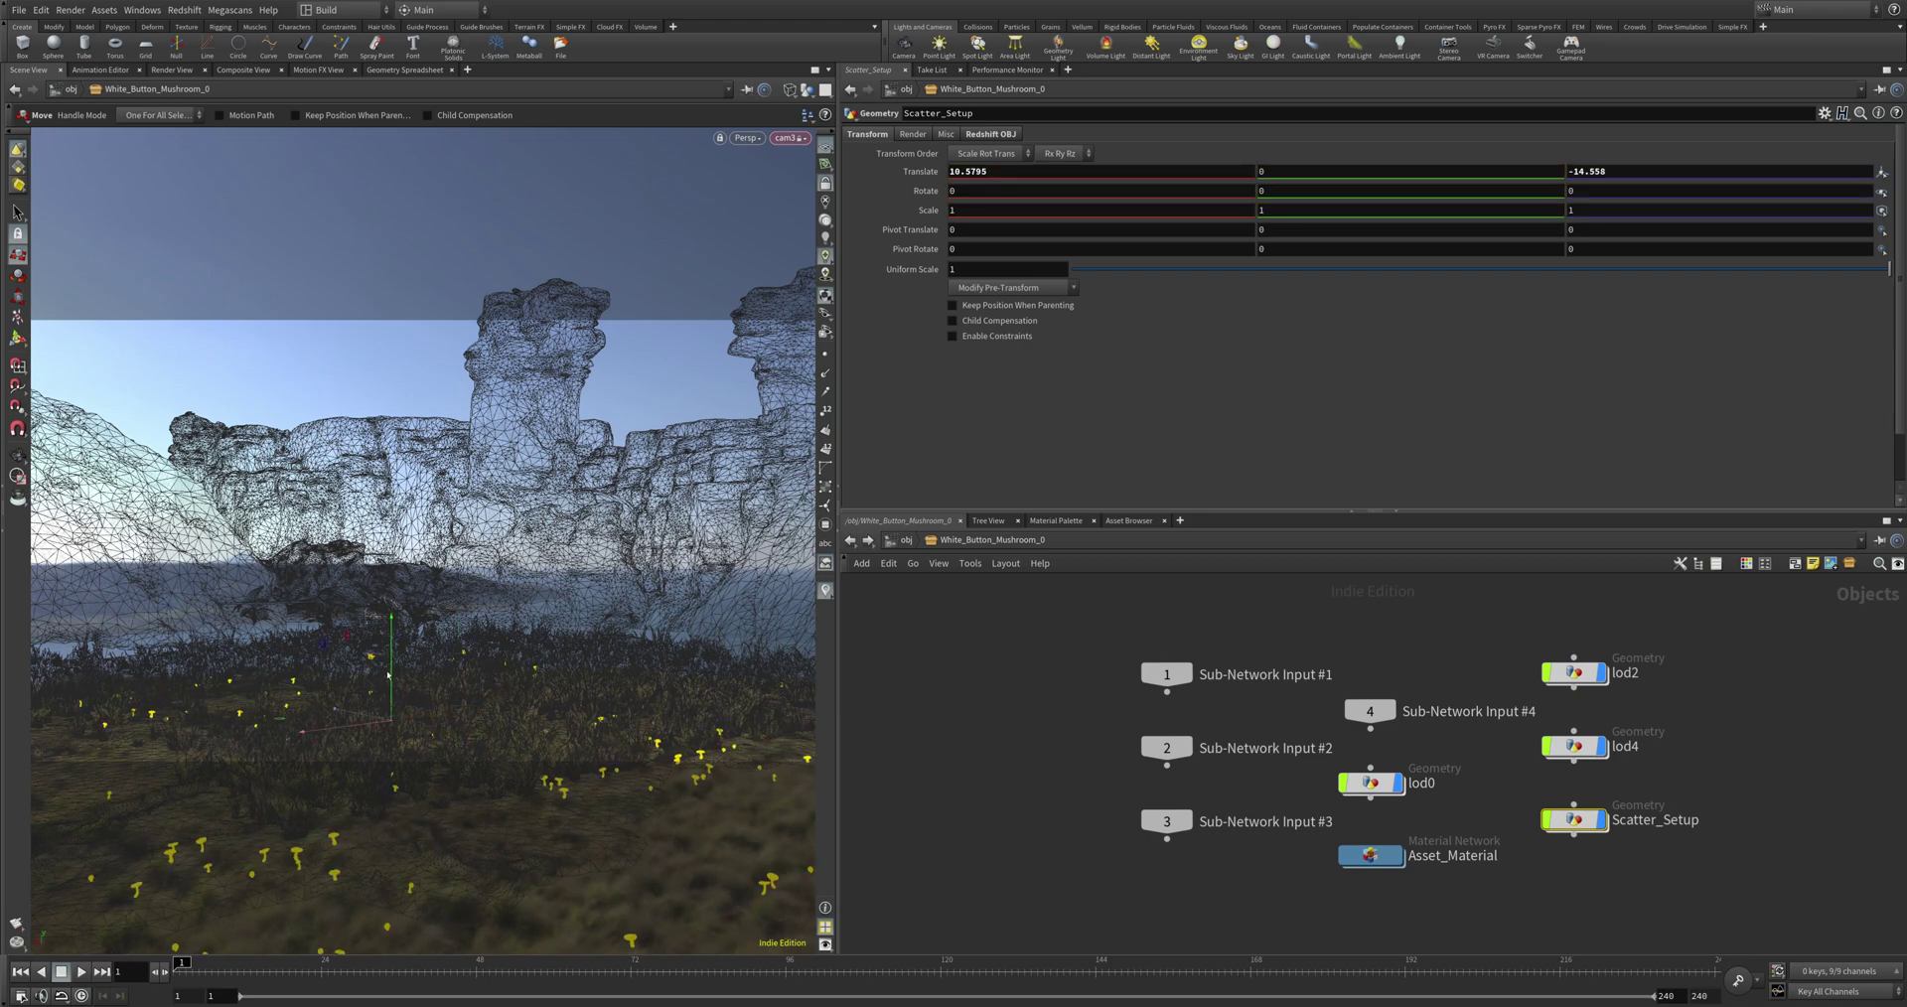
{"action": "left_click_drag", "start_coordinate": [388, 675], "coordinate": [388, 687]}
{"action": "left_click", "coordinate": [790, 90]}
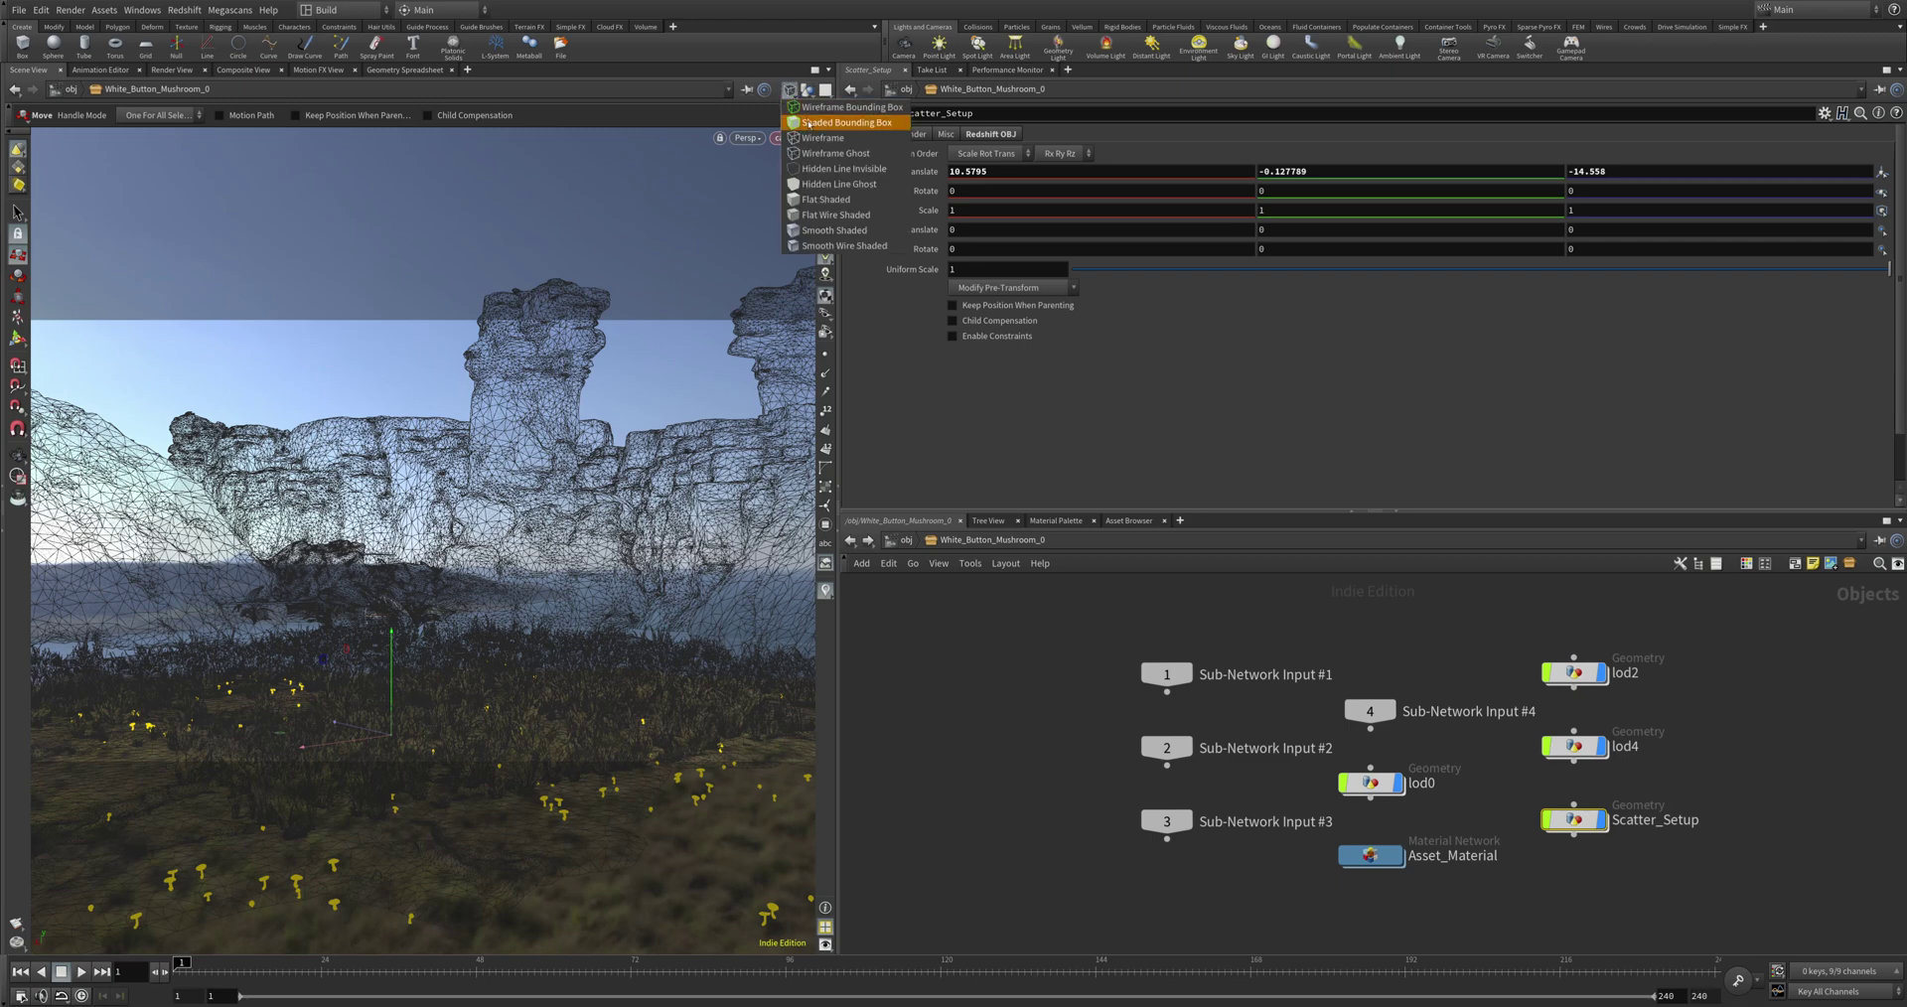
{"action": "left_click", "coordinate": [840, 245]}
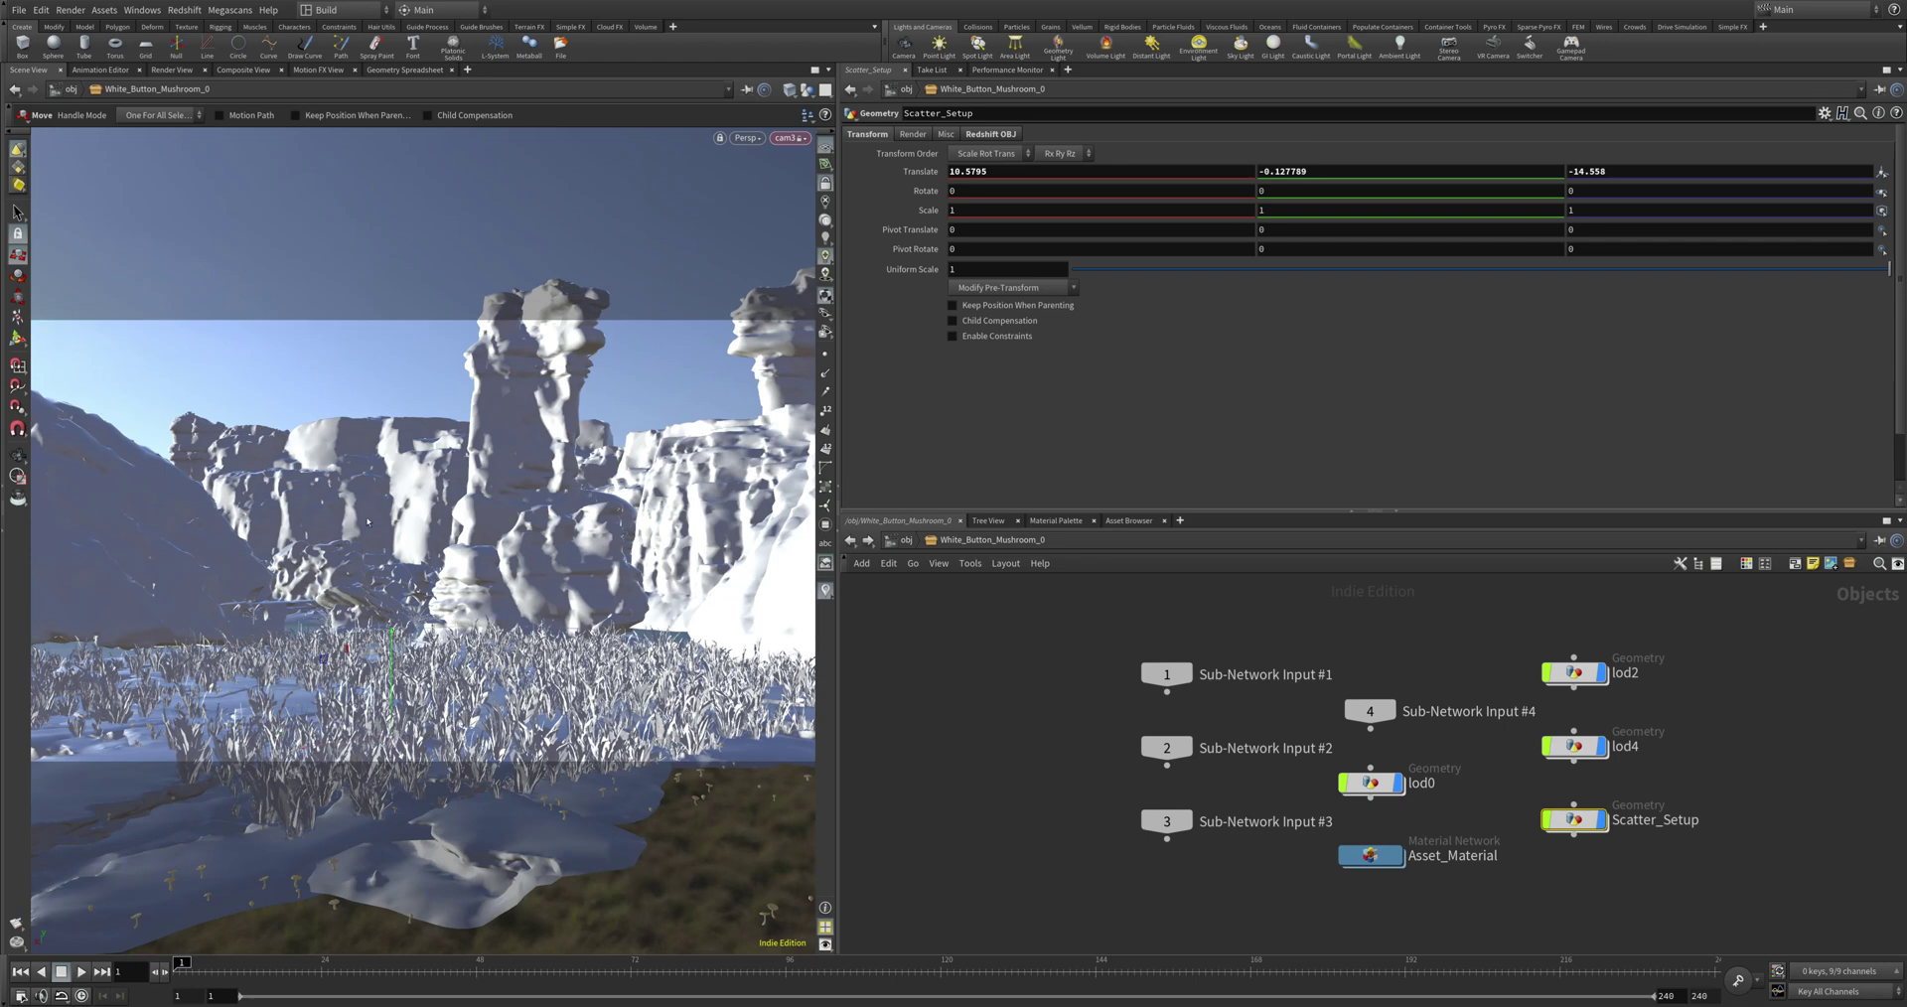
{"action": "left_click_drag", "start_coordinate": [393, 655], "coordinate": [392, 687]}
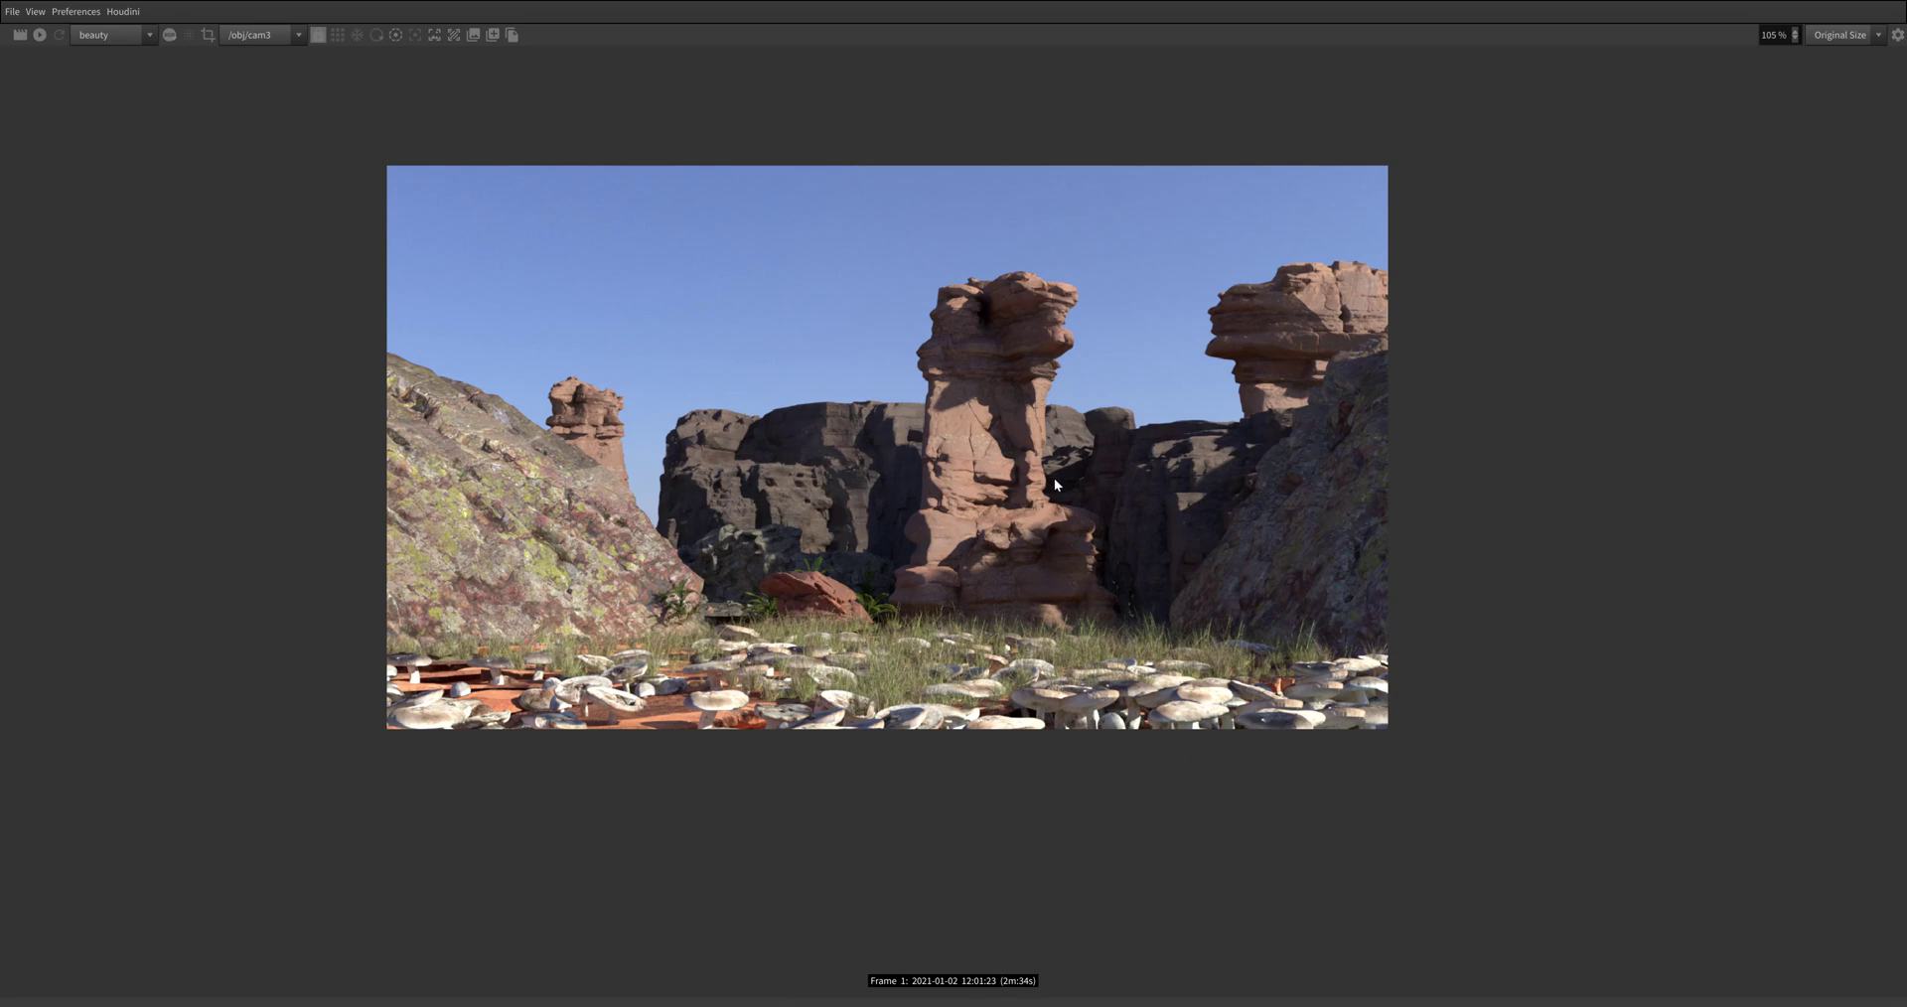
{"action": "scroll", "coordinate": [1170, 527], "scroll_direction": "up", "scroll_amount": 1}
{"action": "scroll", "coordinate": [1180, 524], "scroll_direction": "up", "scroll_amount": 1}
{"action": "scroll", "coordinate": [1180, 525], "scroll_direction": "down", "scroll_amount": 1}
{"action": "scroll", "coordinate": [1184, 527], "scroll_direction": "down", "scroll_amount": 1}
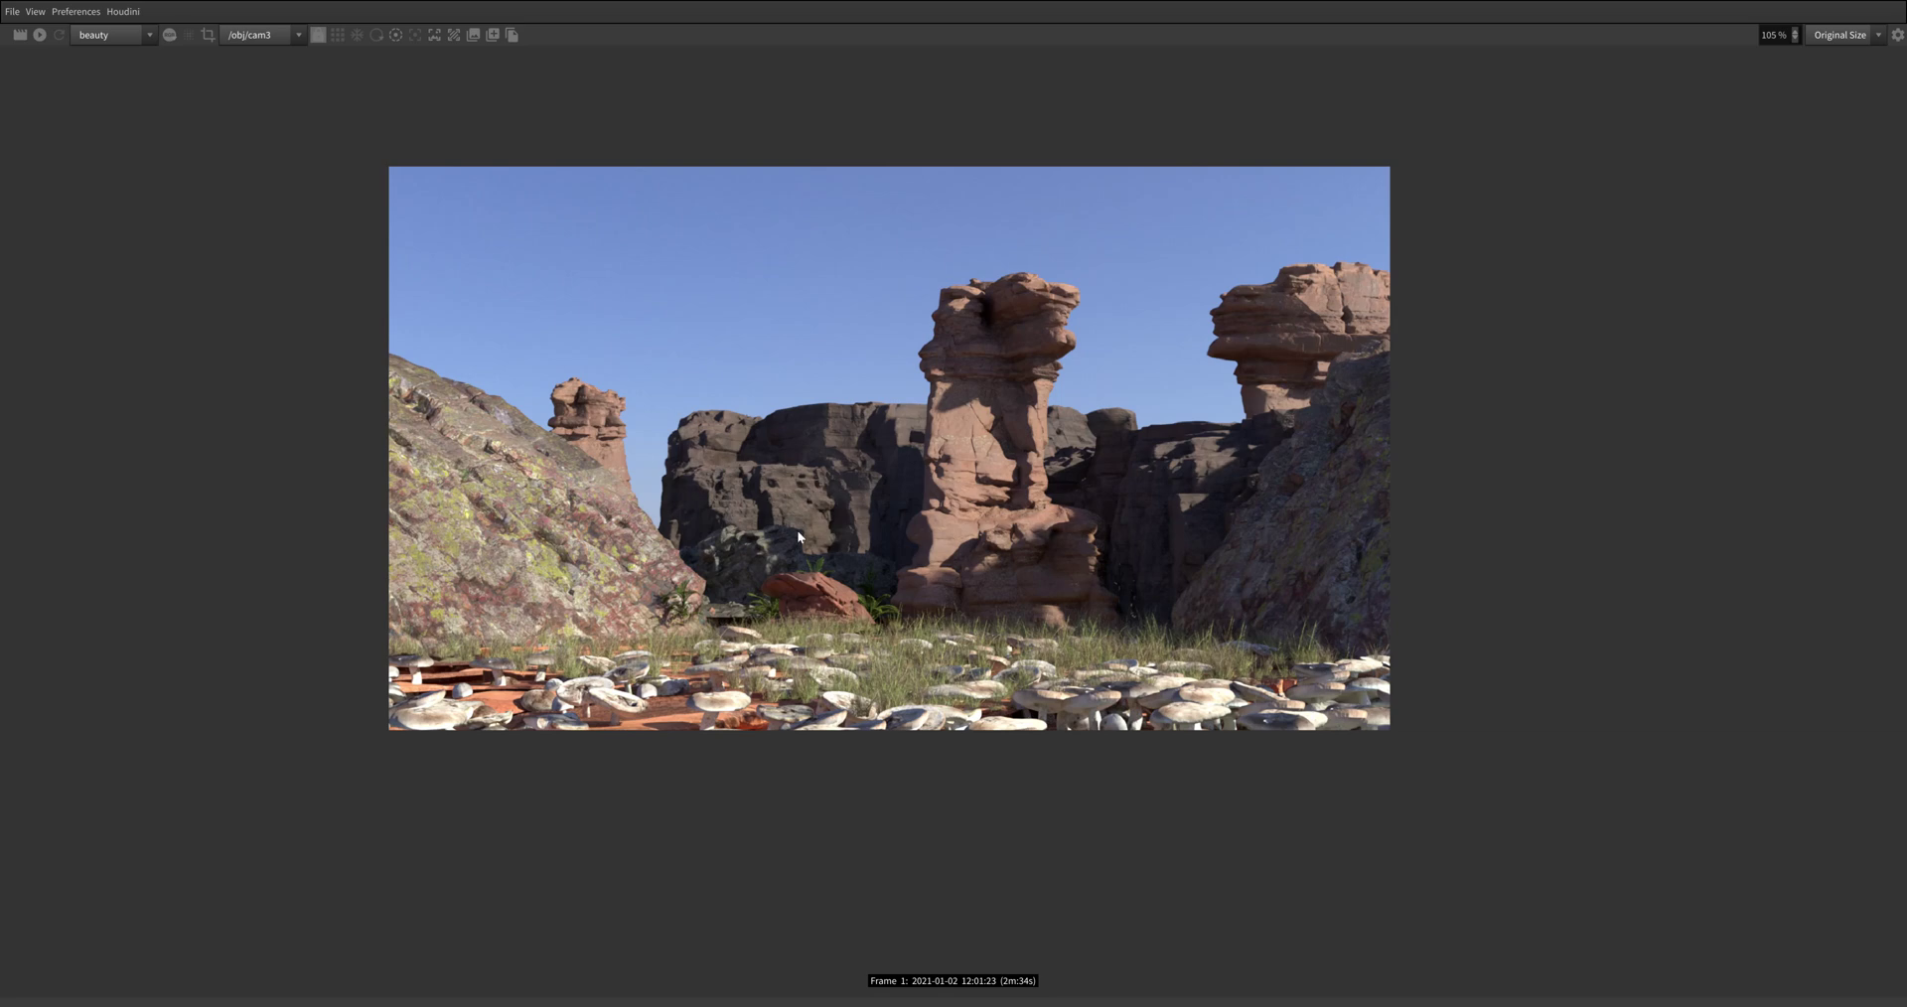
{"action": "scroll", "coordinate": [798, 533], "scroll_direction": "up", "scroll_amount": 1}
{"action": "scroll", "coordinate": [813, 556], "scroll_direction": "up", "scroll_amount": 1}
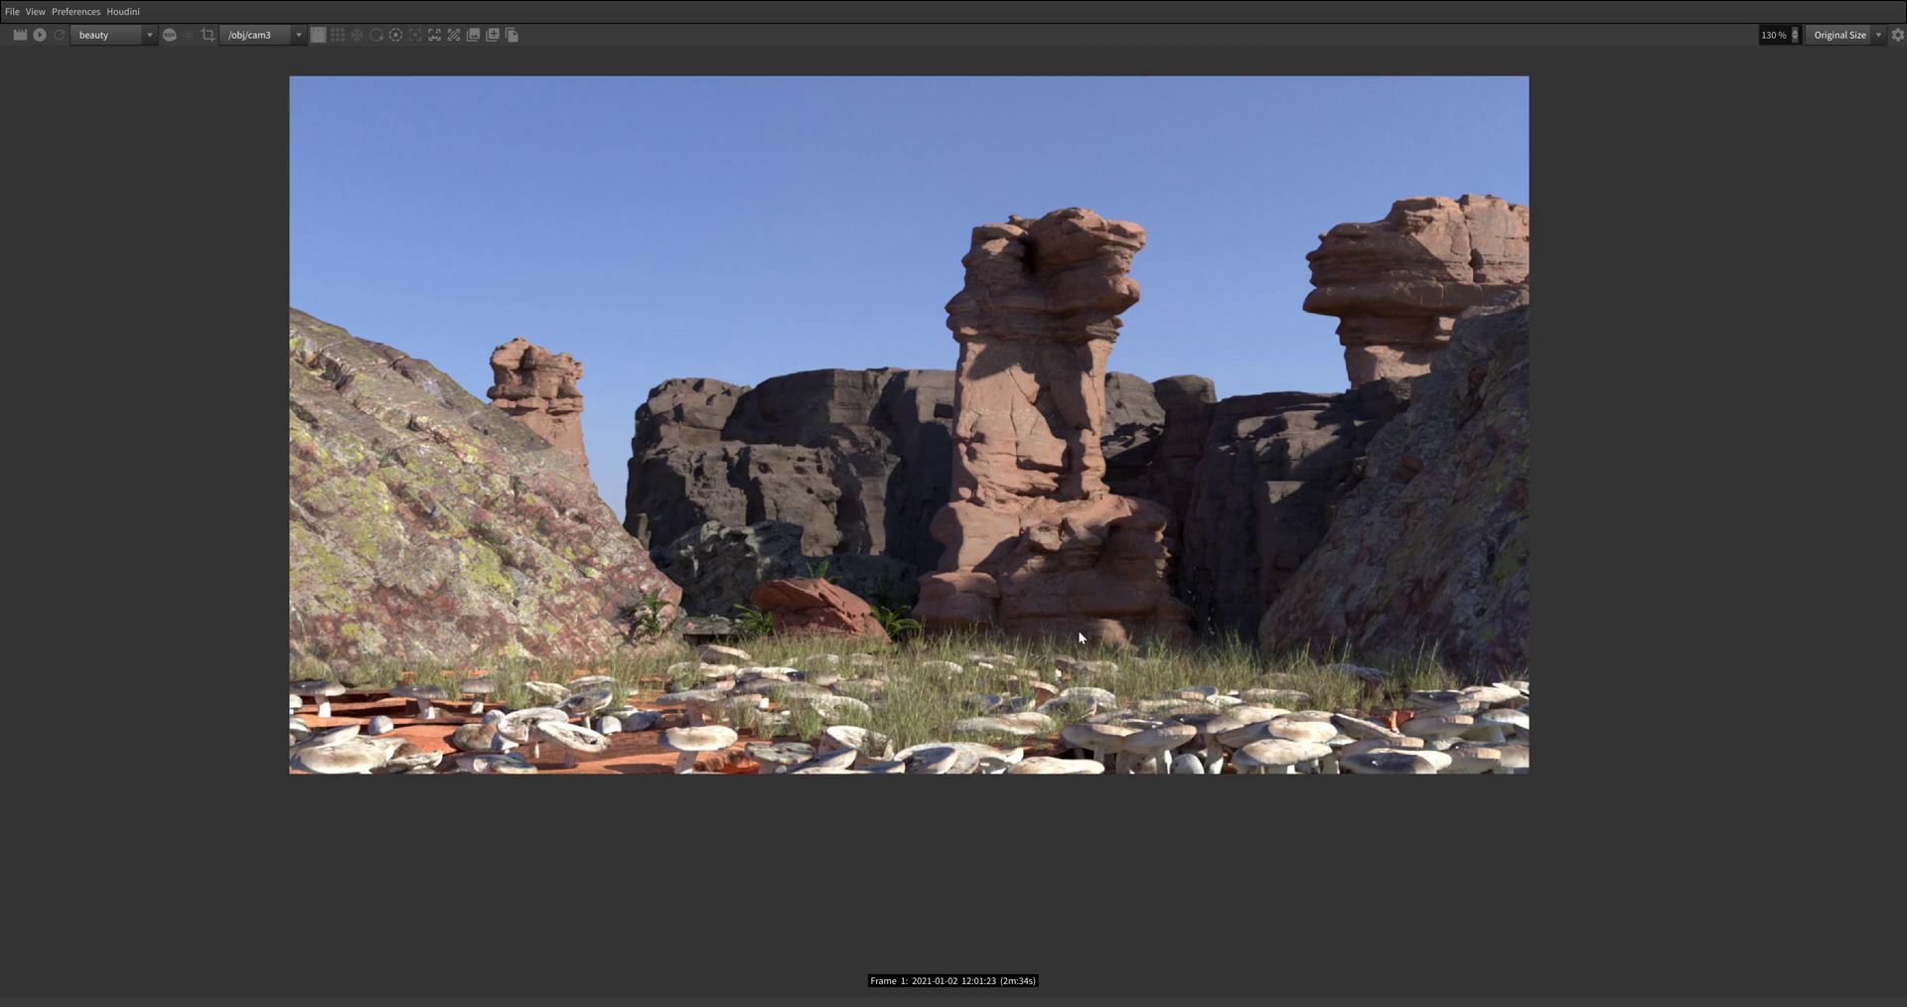
{"action": "scroll", "coordinate": [1058, 519], "scroll_direction": "down", "scroll_amount": 2}
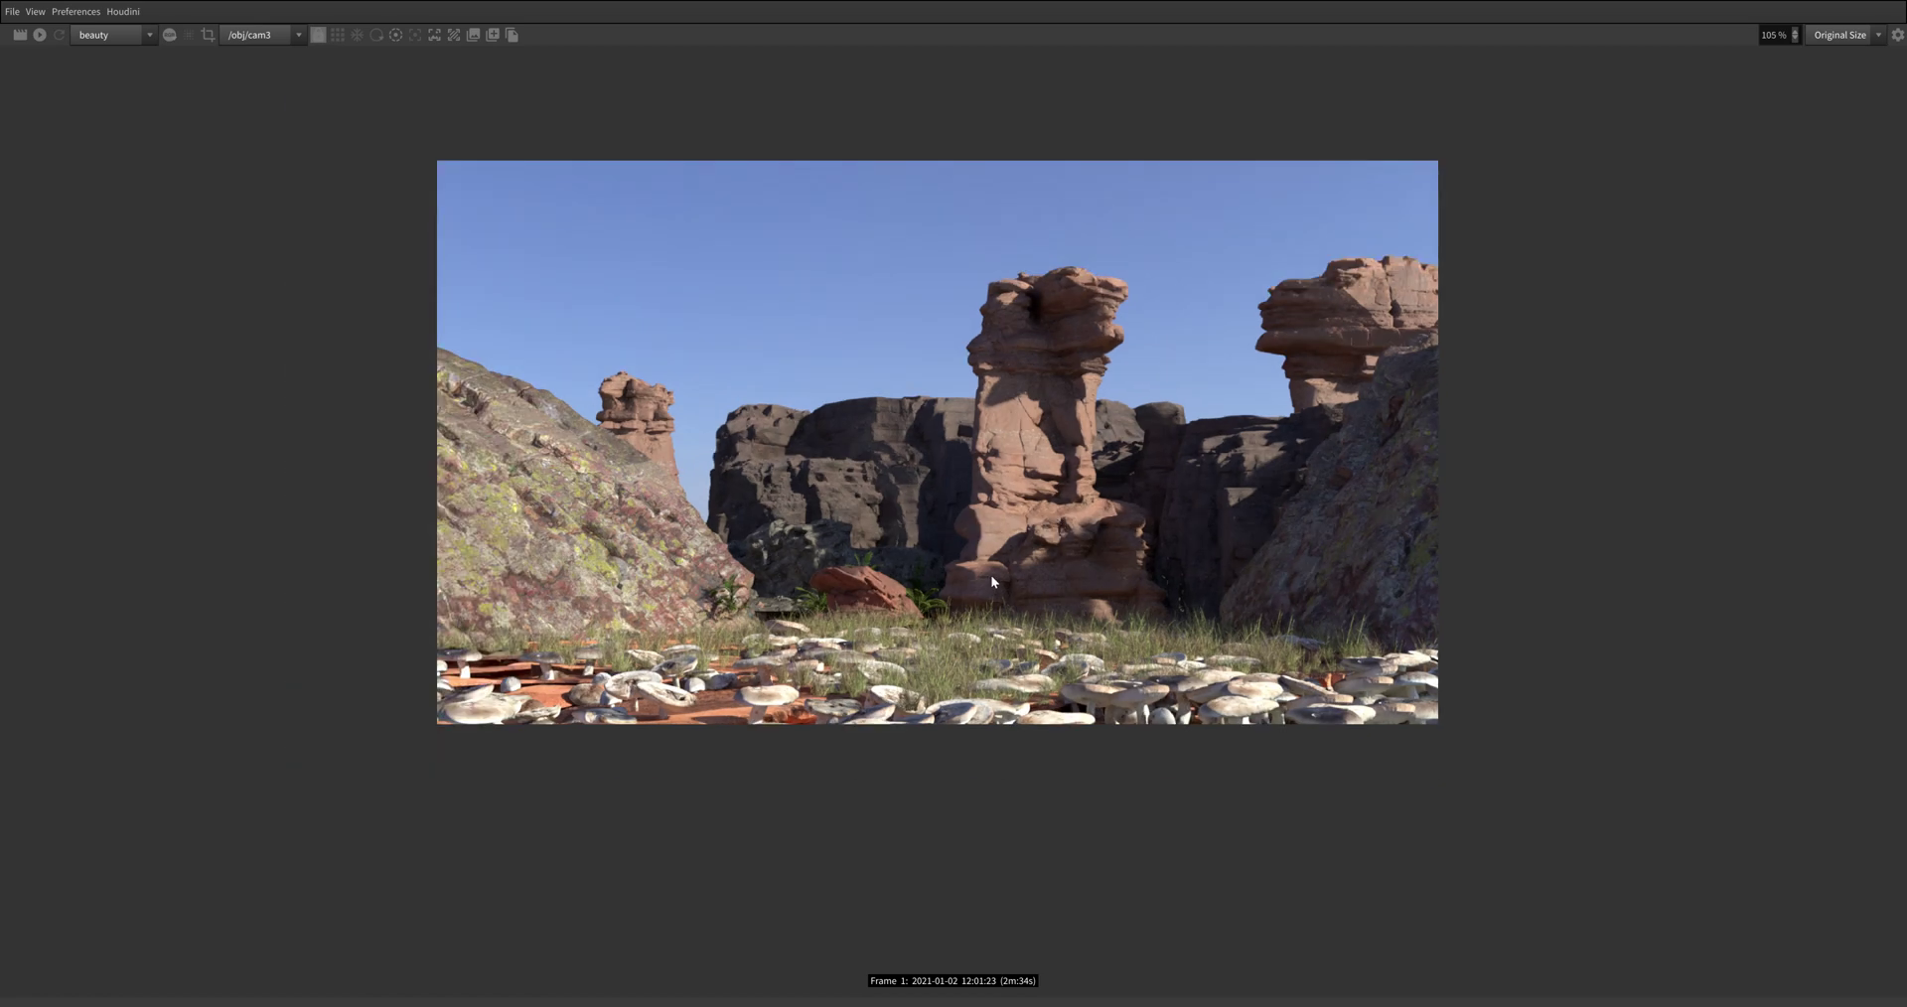